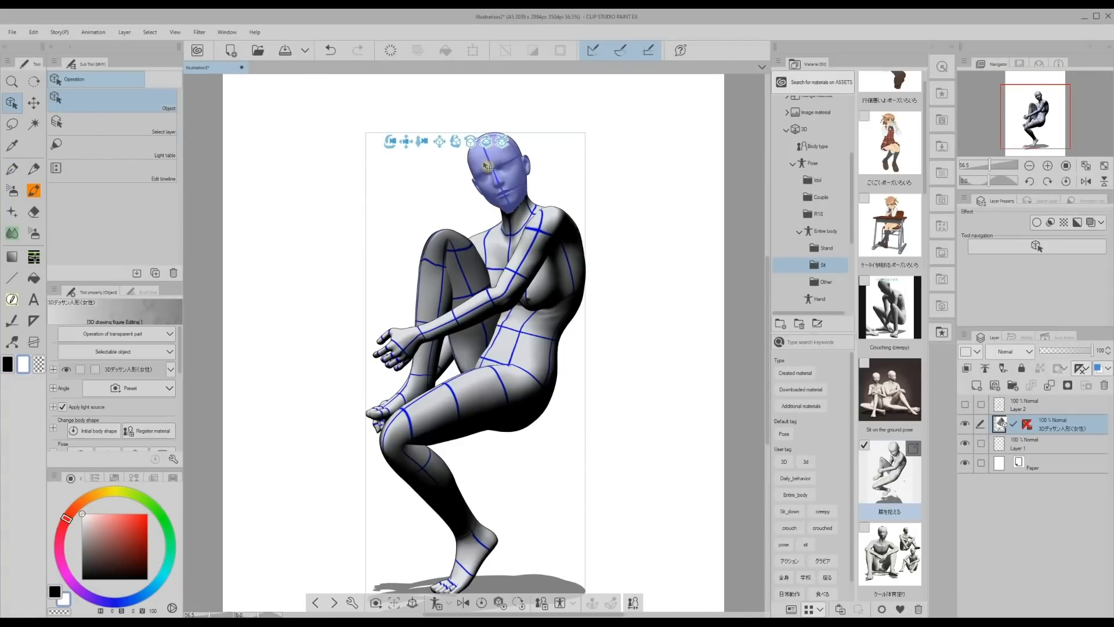
drag(488, 166, 465, 174)
drag(393, 329, 424, 350)
click(544, 279)
drag(525, 251, 505, 308)
click(546, 341)
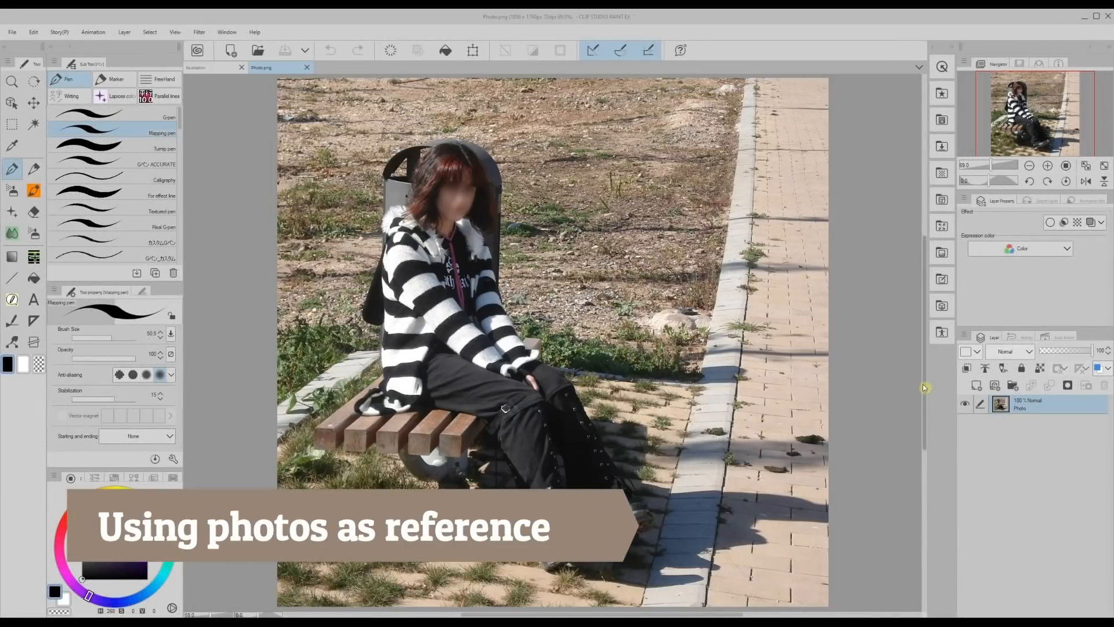
Copy the photo of the seated woman, close its file and paste the photo into the blank illustration.
click(33, 36)
click(55, 95)
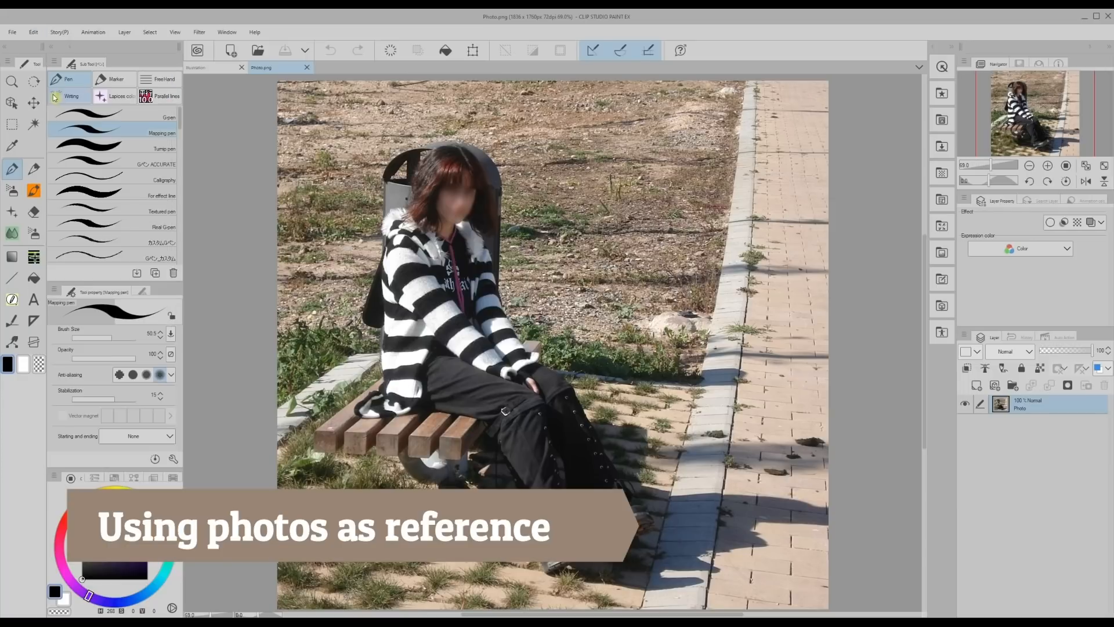
click(308, 68)
click(34, 34)
click(51, 123)
Reposition the pasted photo and scale it up so it fills the full height of the canvas.
click(33, 103)
drag(325, 232, 528, 287)
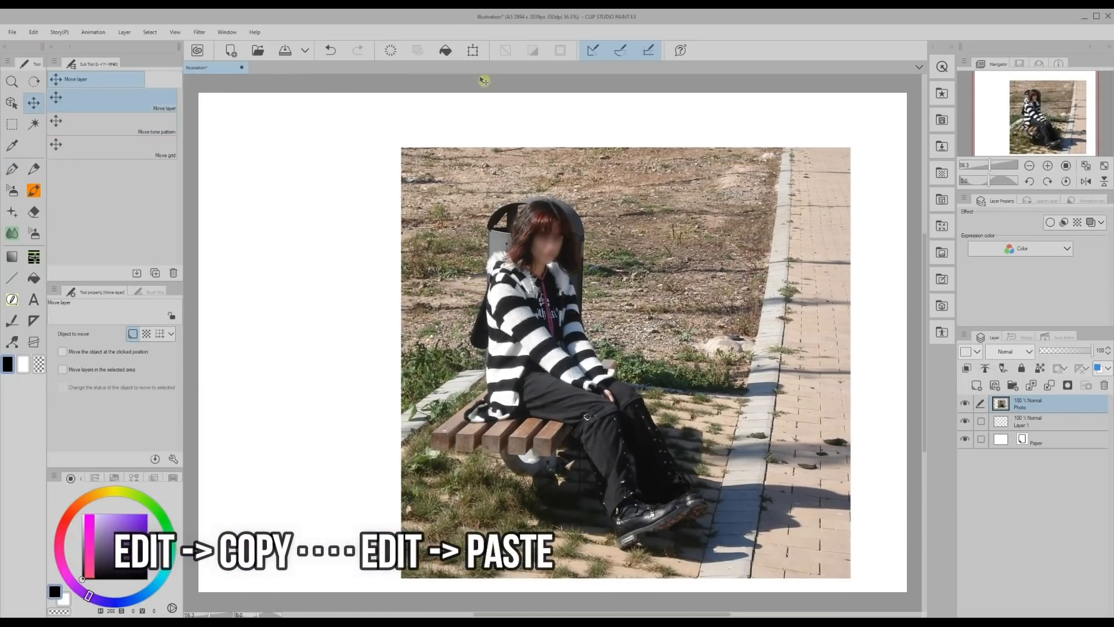
click(473, 50)
drag(401, 148, 309, 93)
click(557, 599)
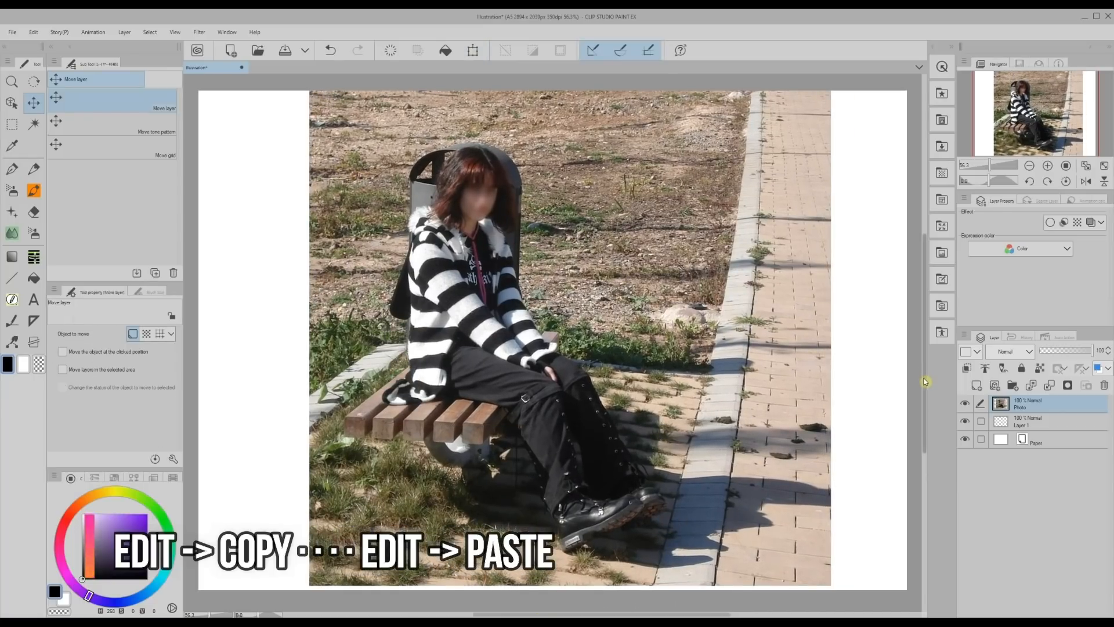
Fade the photo layer to 27% opacity and add a new layer above it.
drag(1090, 351, 1054, 351)
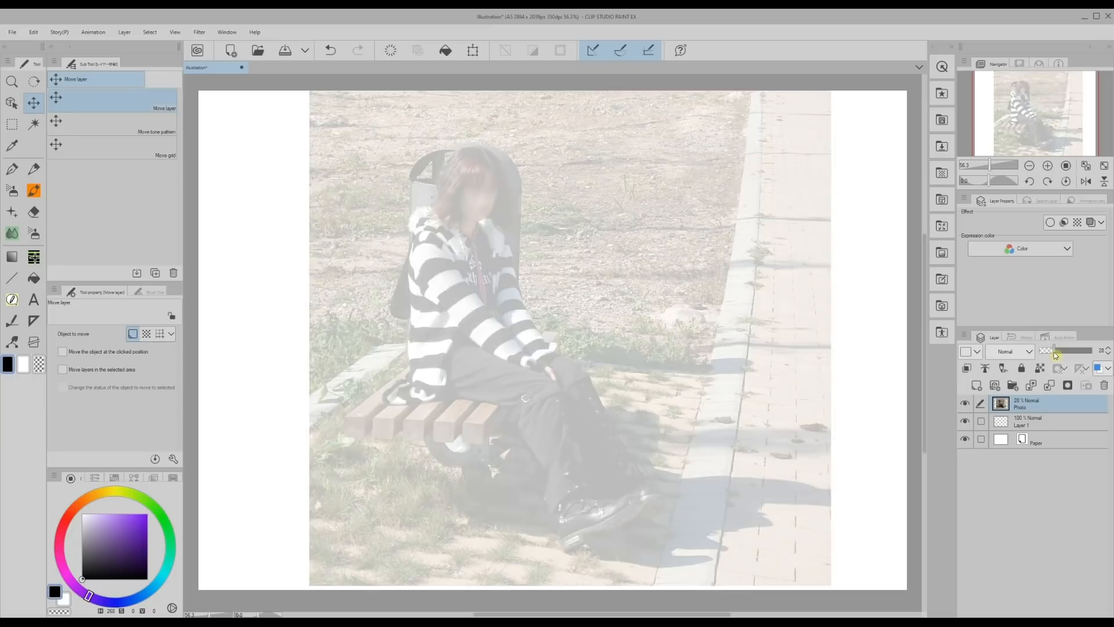
click(977, 385)
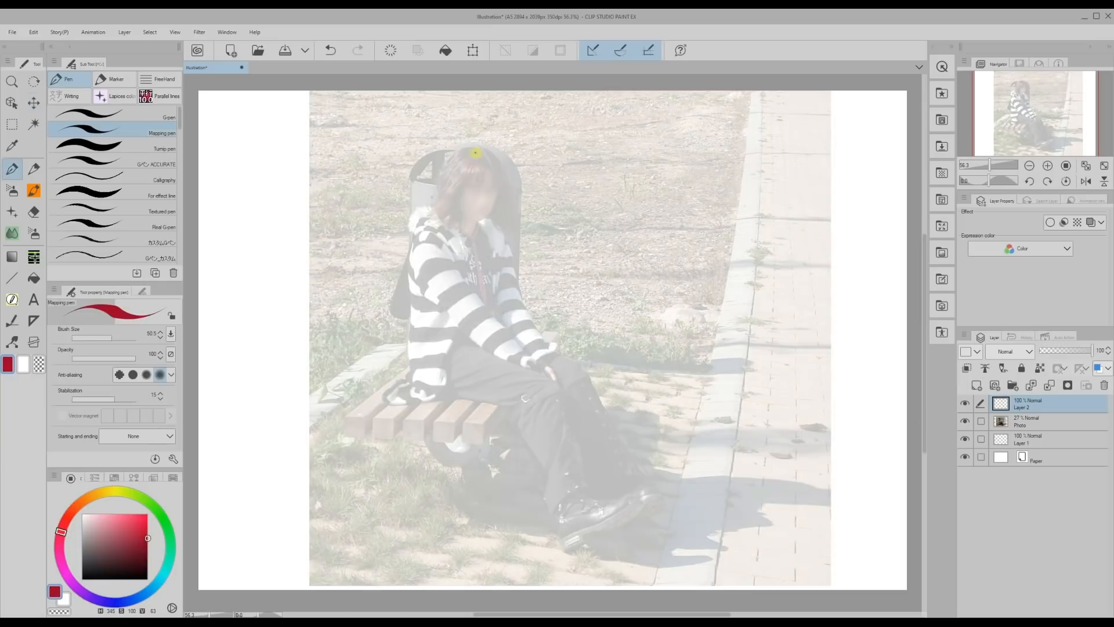
Trace the figure's head, neck, near arm and back in red with the Mapping pen on the new layer.
drag(472, 150, 472, 221)
drag(466, 217, 464, 233)
drag(484, 241, 471, 324)
drag(429, 236, 479, 307)
drag(473, 298, 525, 354)
mouse_move(430, 237)
mouse_down()
mouse_move(415, 337)
mouse_move(455, 397)
mouse_up()
Trace the near thigh, lower leg and shoe over the faded photo in red.
drag(436, 351, 557, 388)
mouse_move(470, 398)
mouse_down()
mouse_move(525, 406)
mouse_move(561, 502)
mouse_up()
drag(556, 388, 580, 494)
drag(574, 463, 593, 502)
drag(561, 497, 563, 524)
Trace the far arm, the hands and the far leg down to its foot in red.
drag(532, 328, 554, 377)
drag(421, 273, 511, 363)
drag(528, 356, 489, 253)
drag(542, 353, 585, 373)
drag(584, 371, 628, 465)
drag(562, 396, 613, 484)
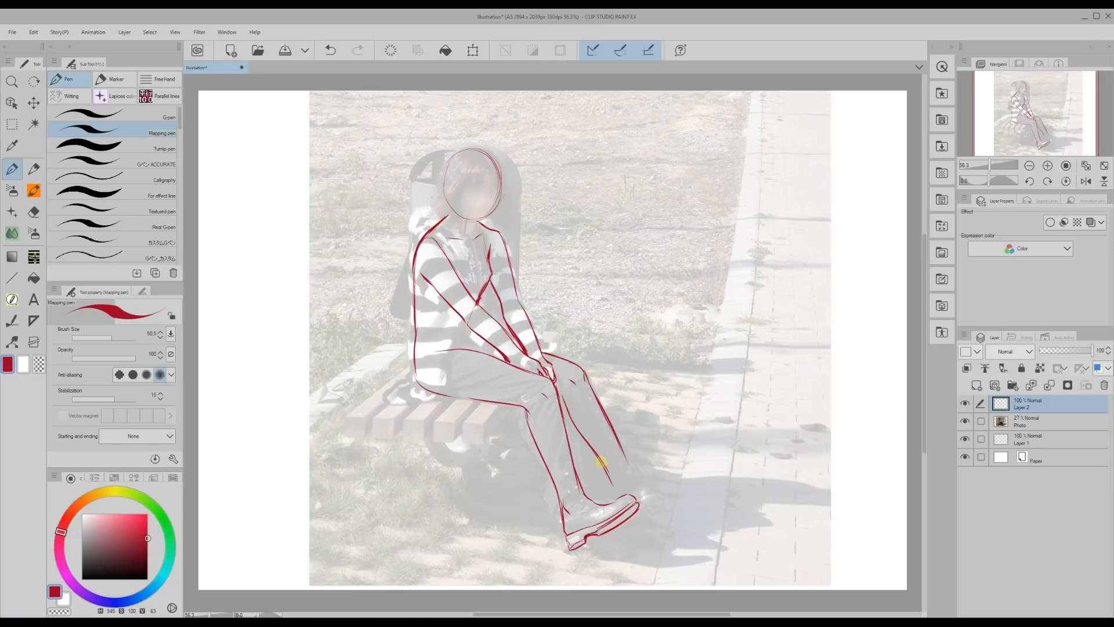
scroll(604, 459, down, 3)
drag(622, 378, 637, 404)
drag(635, 408, 642, 439)
Sketch the bangs and long hair strands falling over the shoulders around the head.
scroll(561, 318, up, 2)
drag(461, 151, 469, 184)
drag(480, 128, 511, 181)
drag(476, 124, 433, 154)
scroll(430, 147, up, 2)
drag(451, 193, 472, 288)
mouse_move(504, 226)
mouse_down()
mouse_move(522, 288)
mouse_move(535, 271)
mouse_up()
drag(439, 192, 385, 303)
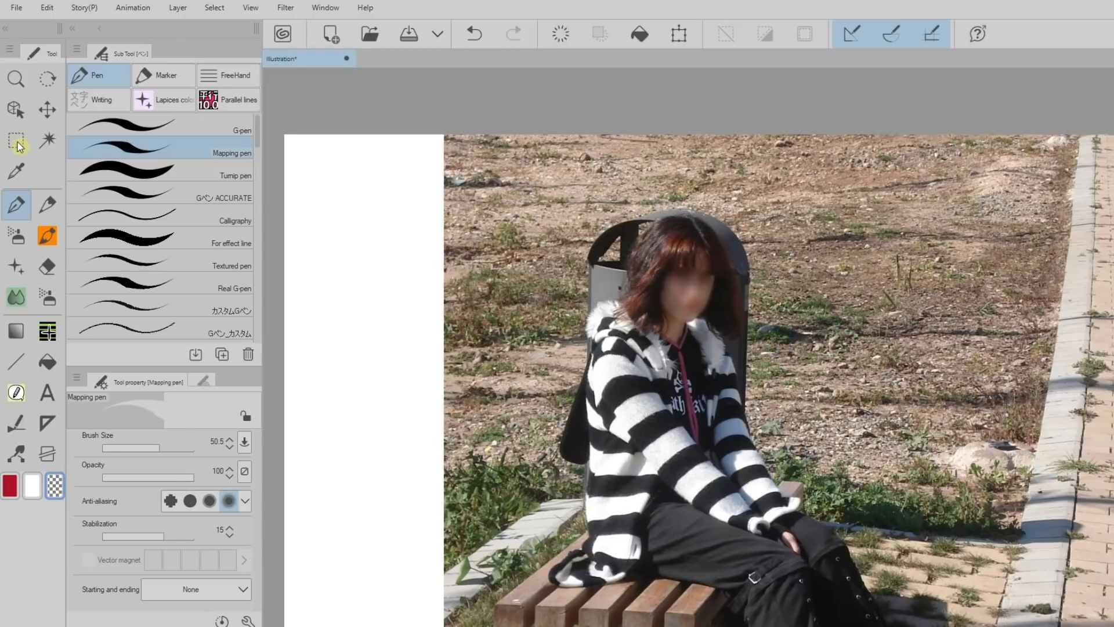
Select the figure's upper body on the photo with a Lasso selection.
click(18, 142)
click(91, 171)
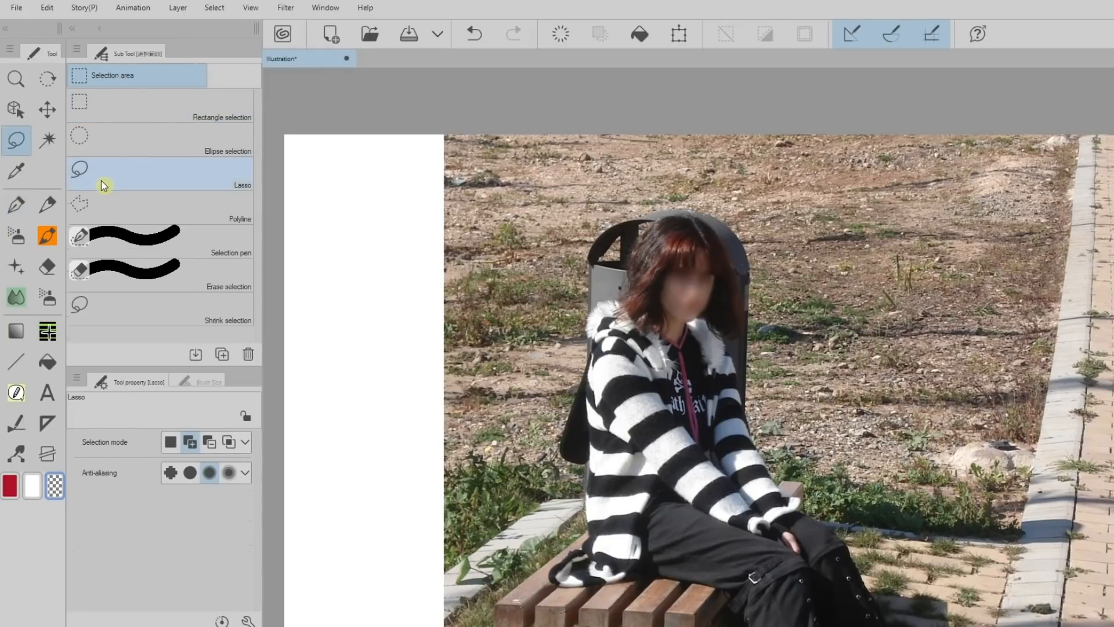
mouse_move(579, 345)
mouse_down()
mouse_move(565, 464)
mouse_move(635, 496)
mouse_move(757, 448)
mouse_move(769, 335)
mouse_move(668, 198)
mouse_move(578, 341)
mouse_up()
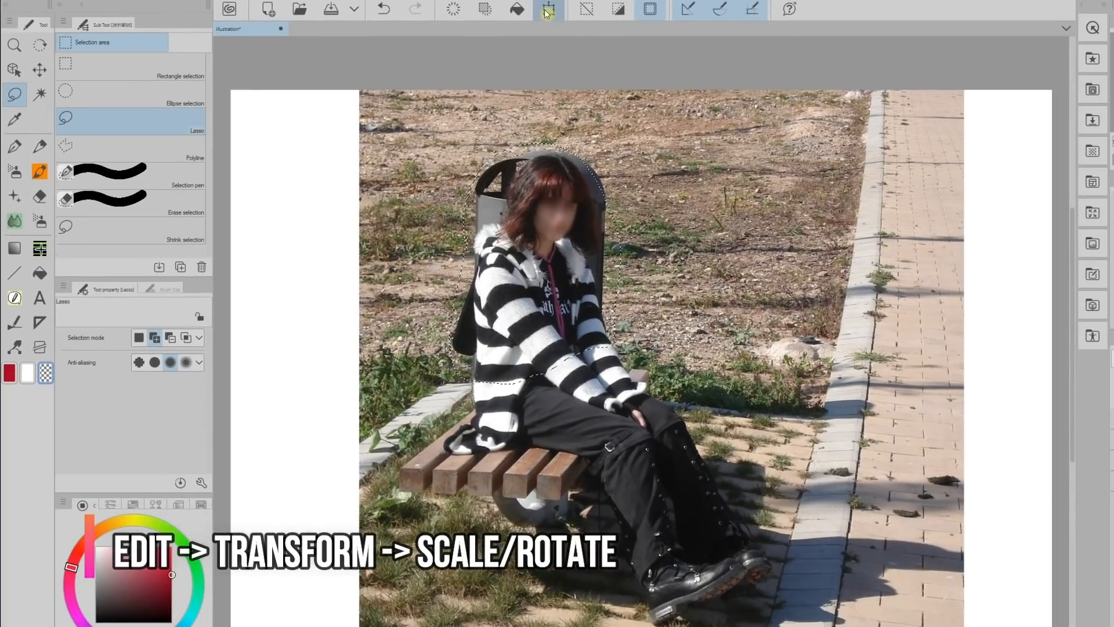
Scale the selected upper body to 102% width and 108% height without keeping aspect ratio, rotate it 2.7°, apply and deselect.
click(547, 11)
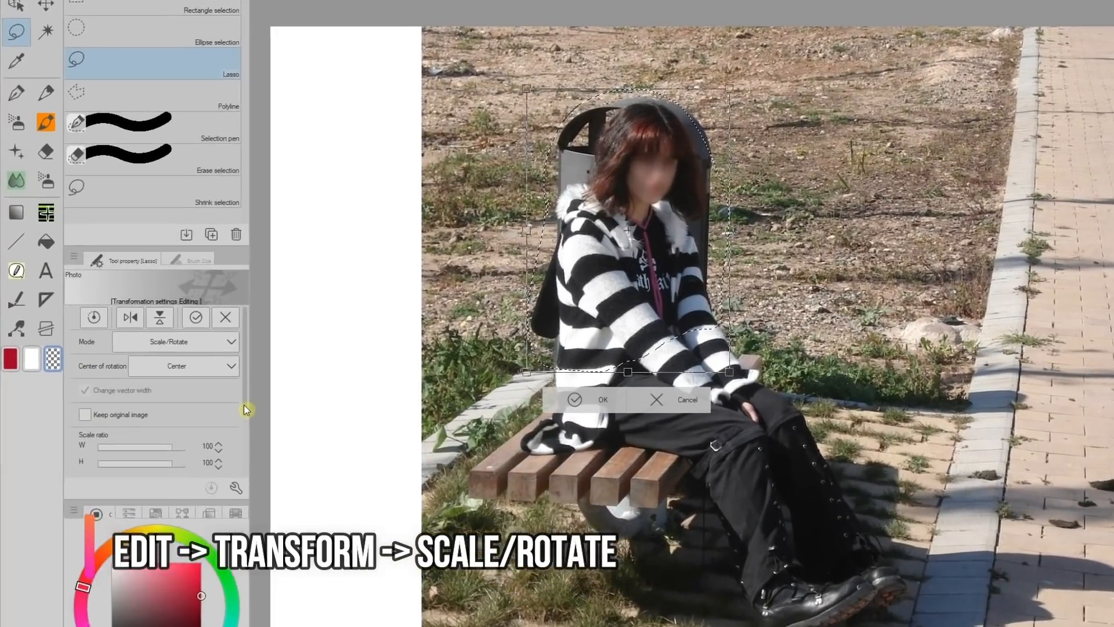
drag(208, 415, 205, 450)
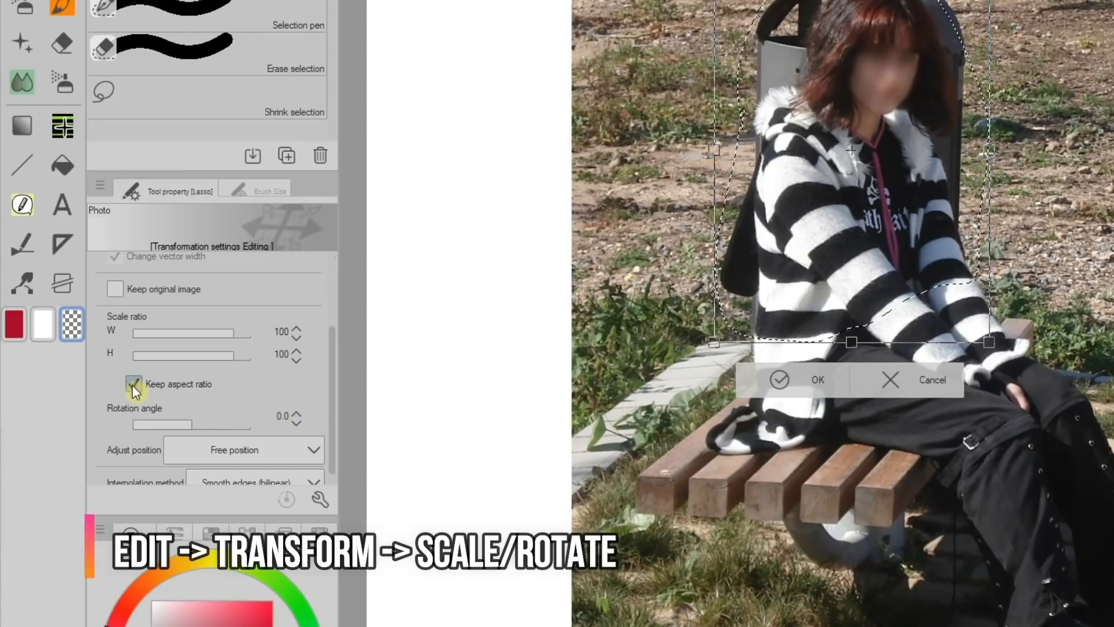
click(134, 384)
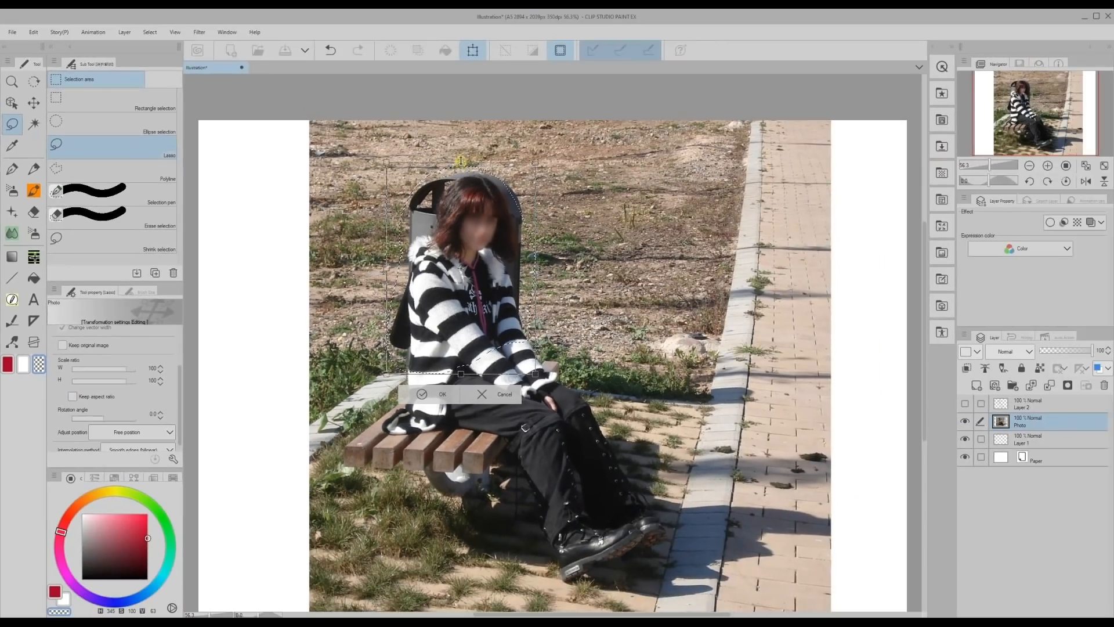
drag(460, 160, 460, 151)
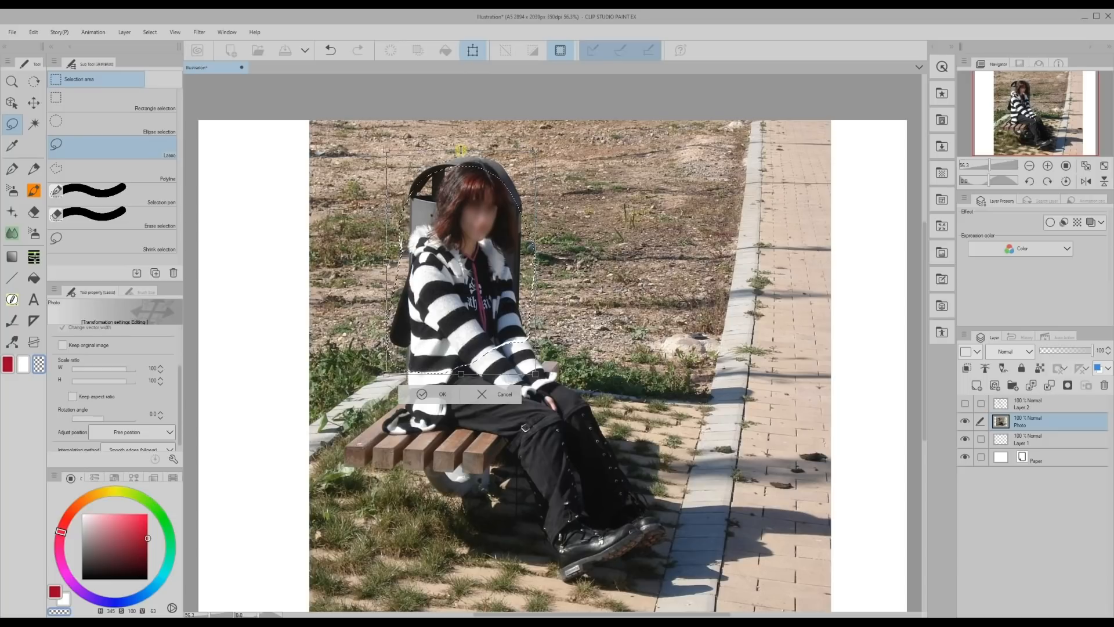
drag(460, 150, 460, 148)
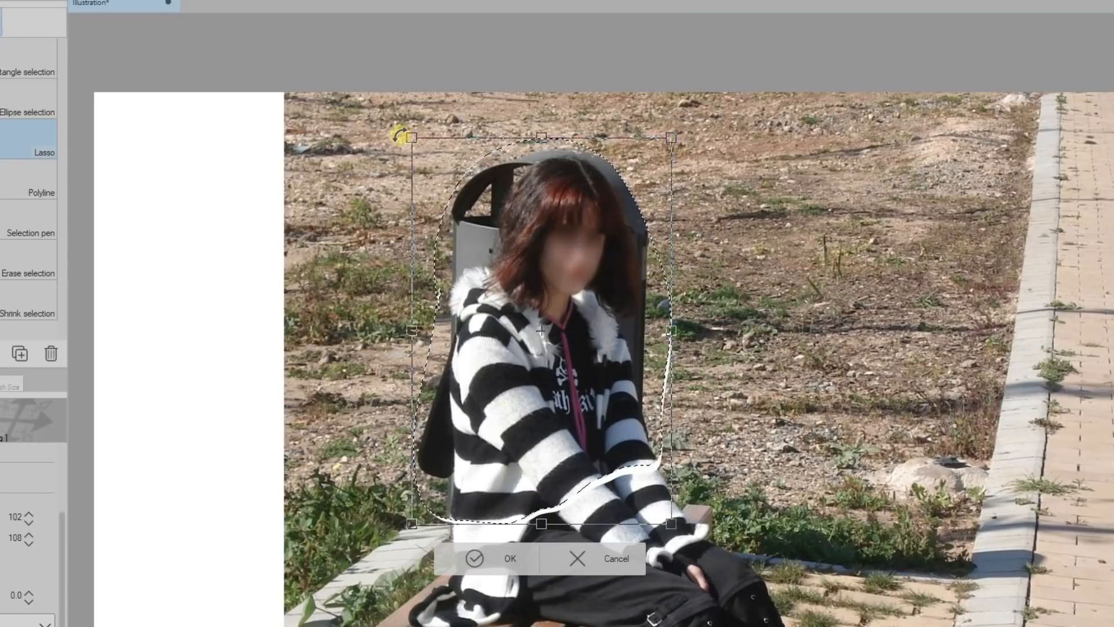
drag(399, 135, 420, 133)
drag(521, 417, 527, 416)
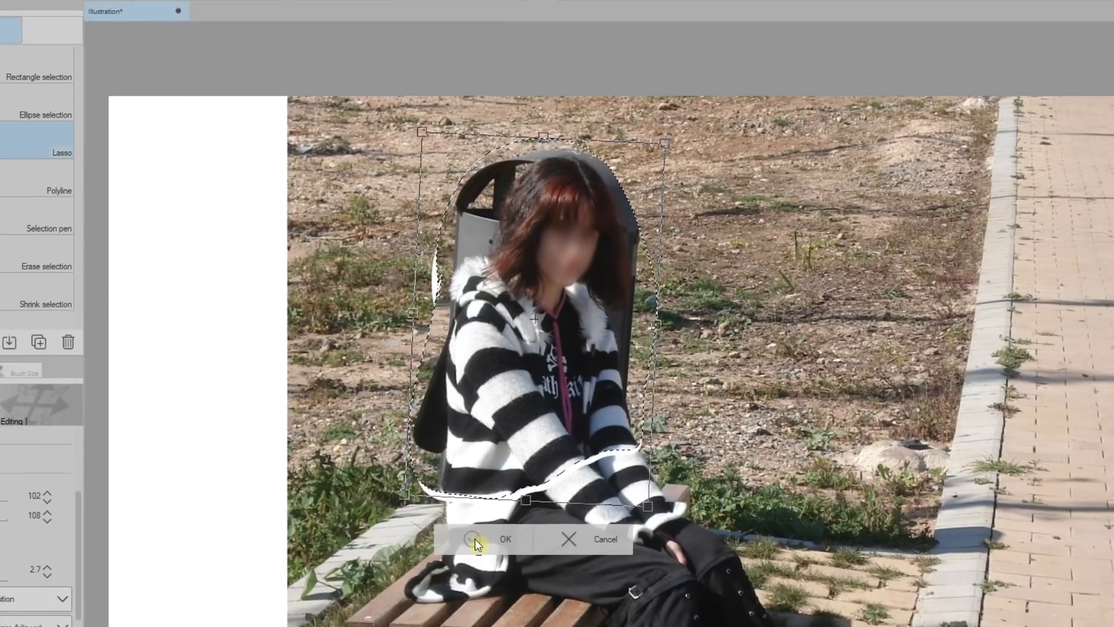
click(475, 538)
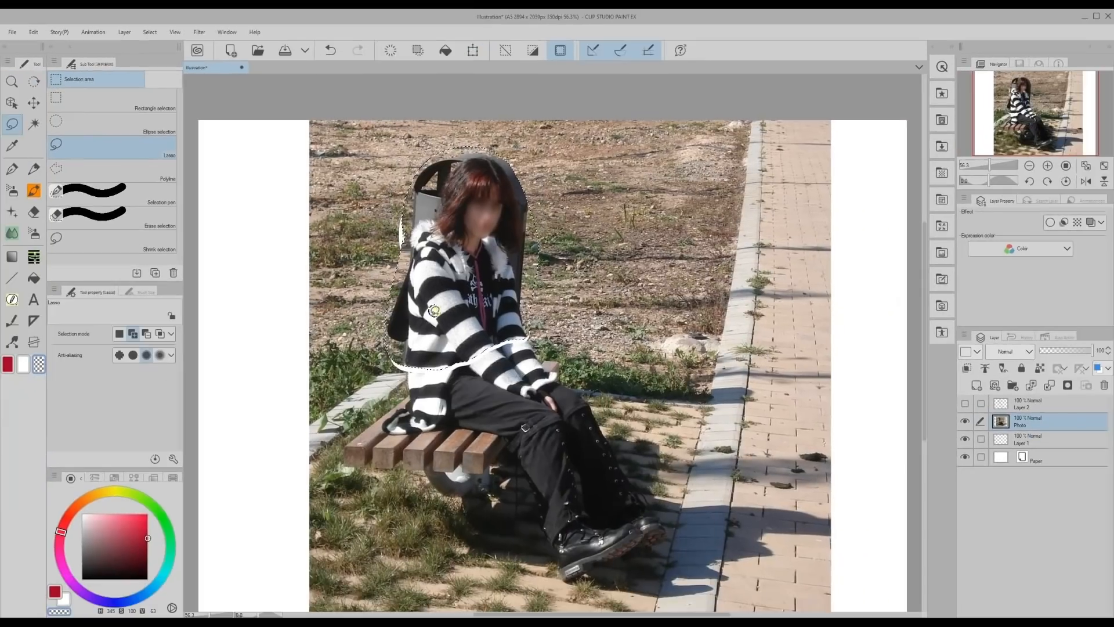
click(505, 50)
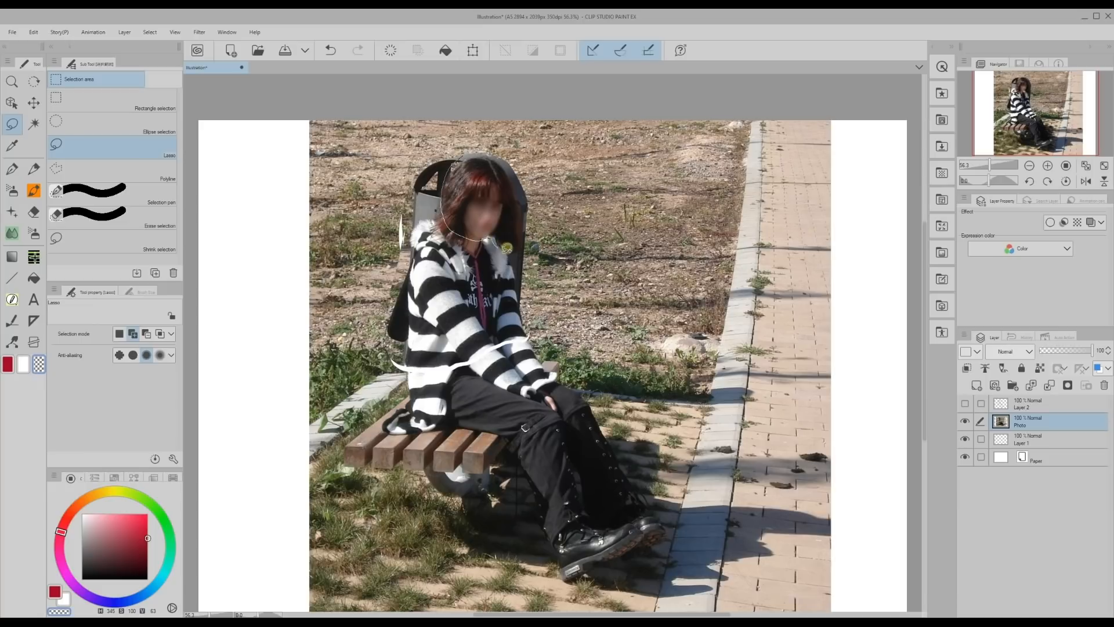
Lasso the head on the photo, enlarge it slightly with Scale/Rotate, apply the transformation and deselect.
drag(523, 169, 518, 165)
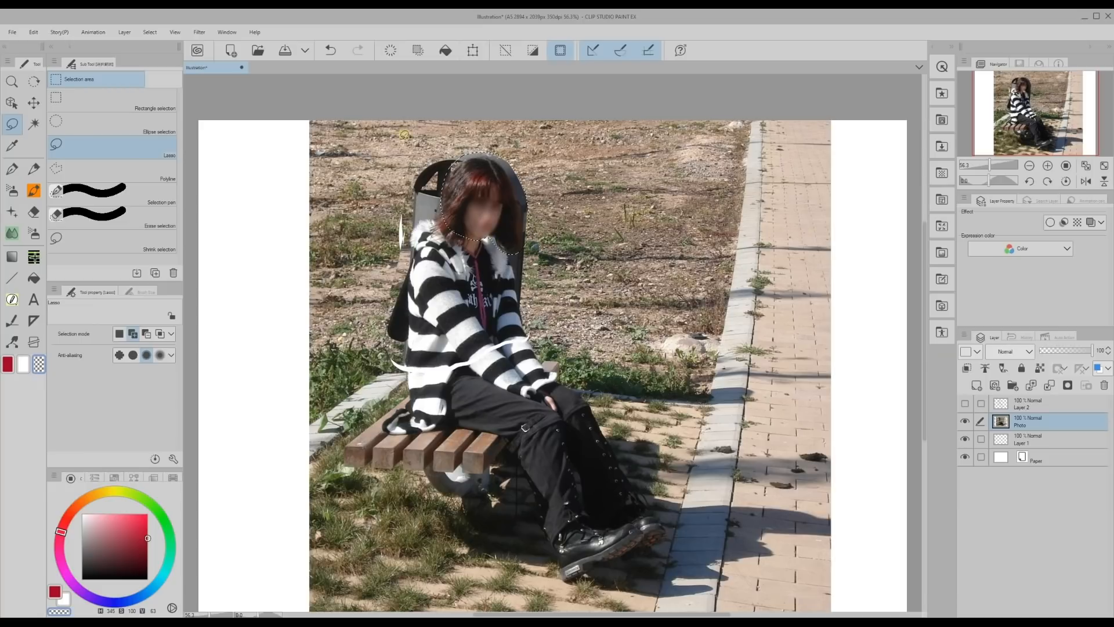
click(473, 51)
drag(485, 151, 485, 143)
drag(463, 182, 462, 180)
click(458, 274)
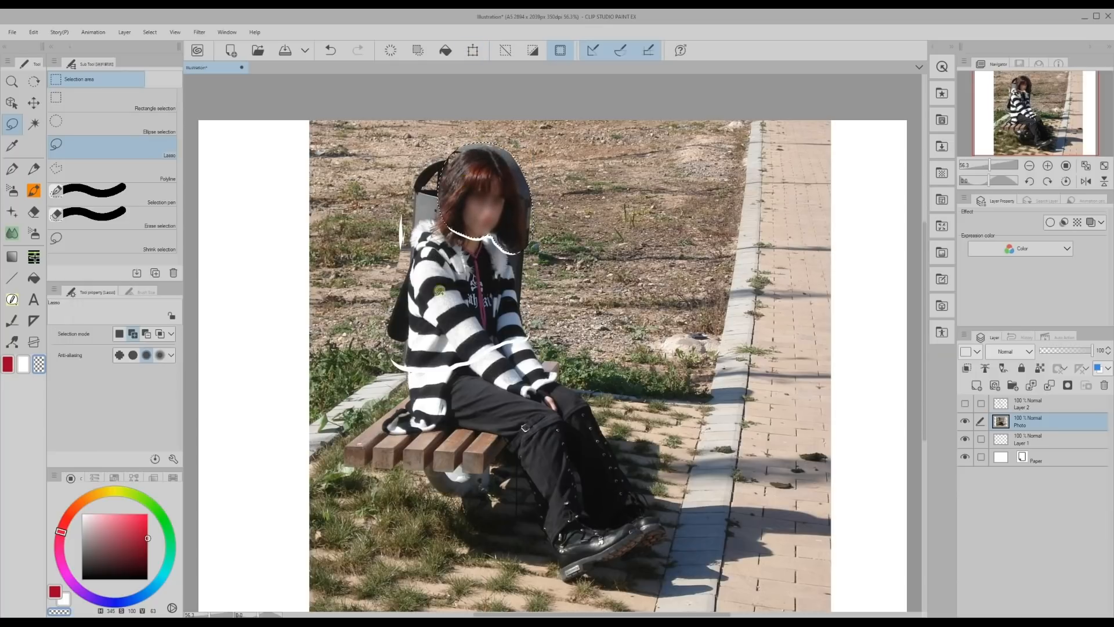
key(ctrl+d)
Lower the edited photo layer's opacity to 33% and add a new layer above it.
drag(927, 397, 923, 437)
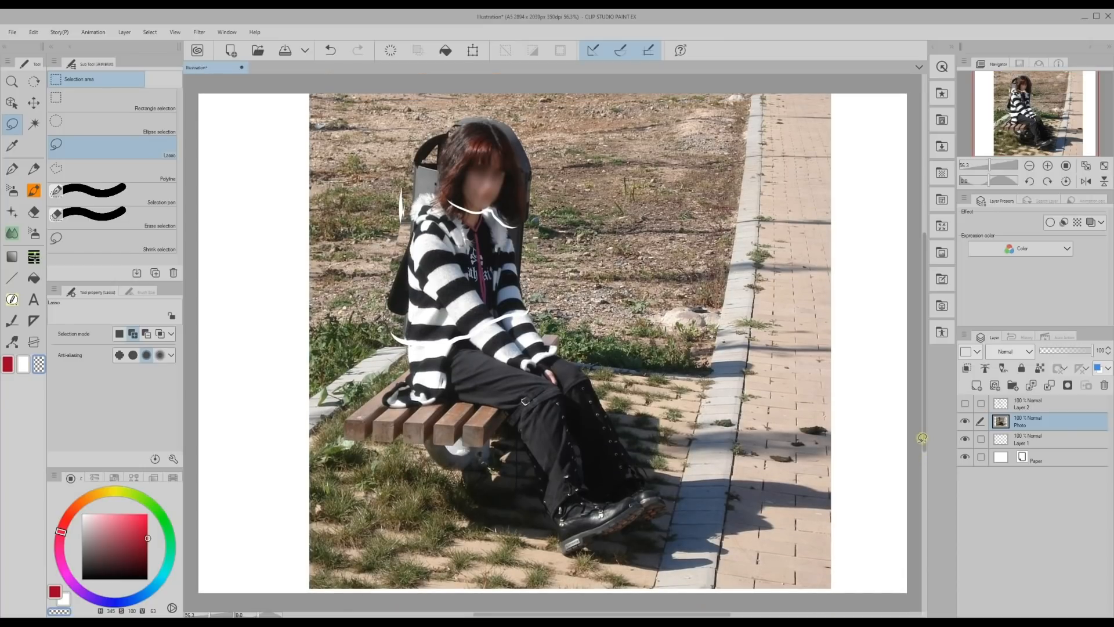
click(1057, 351)
drag(1058, 355, 1058, 354)
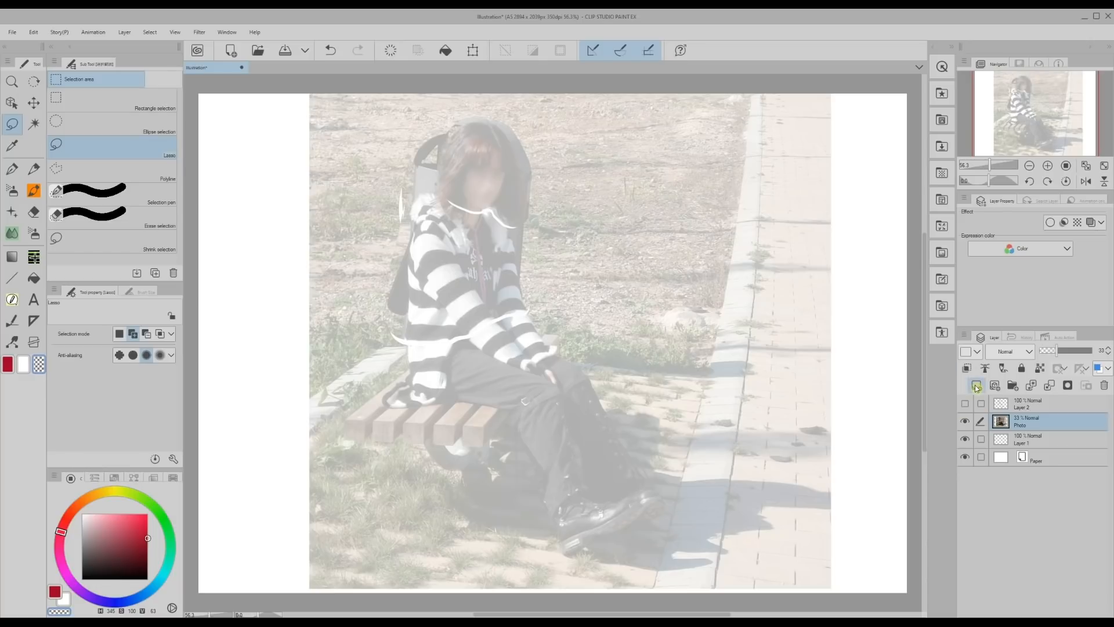
click(976, 386)
Sketch the face, bangs and hair outline in red with the Mapping pen over the enlarged head.
click(11, 168)
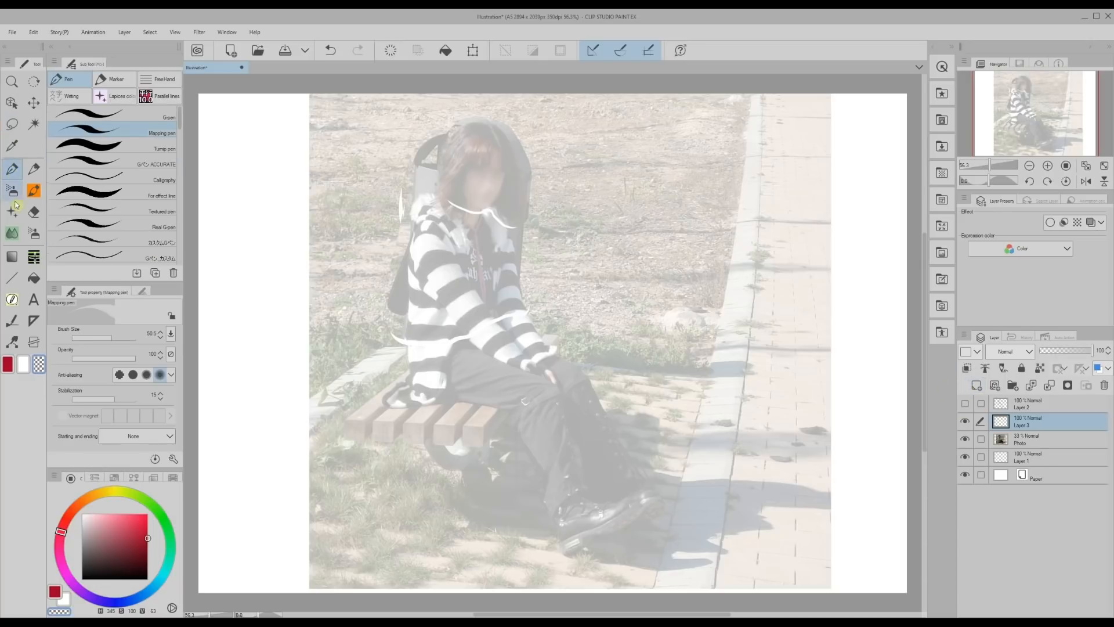
key(c)
drag(495, 129, 509, 176)
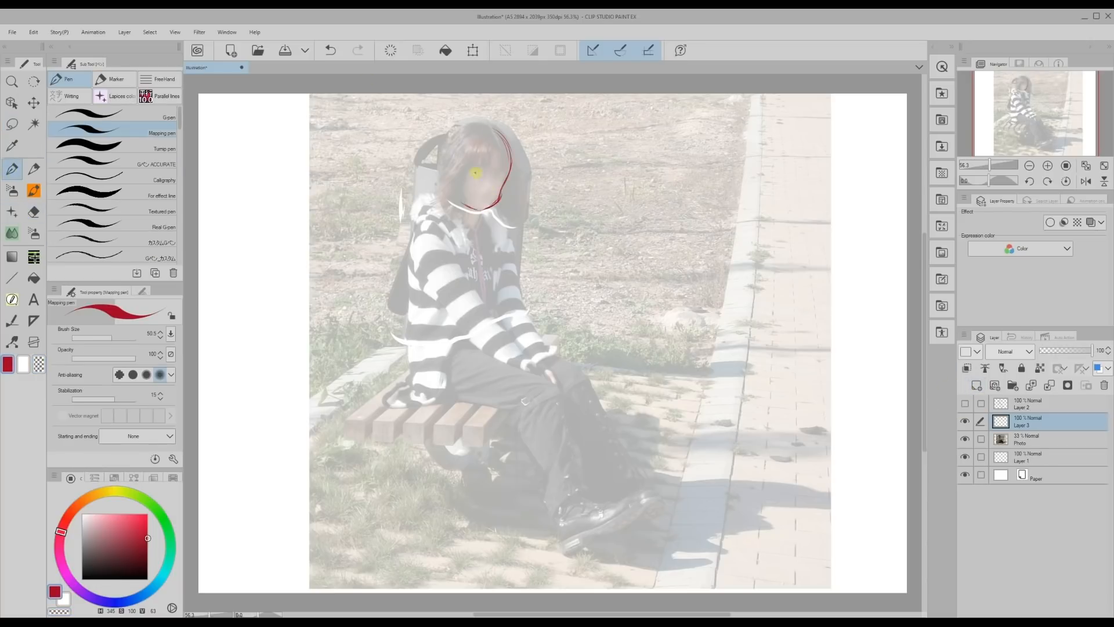
drag(452, 139, 467, 260)
drag(435, 157, 424, 191)
ctrl+drag(440, 162, 445, 164)
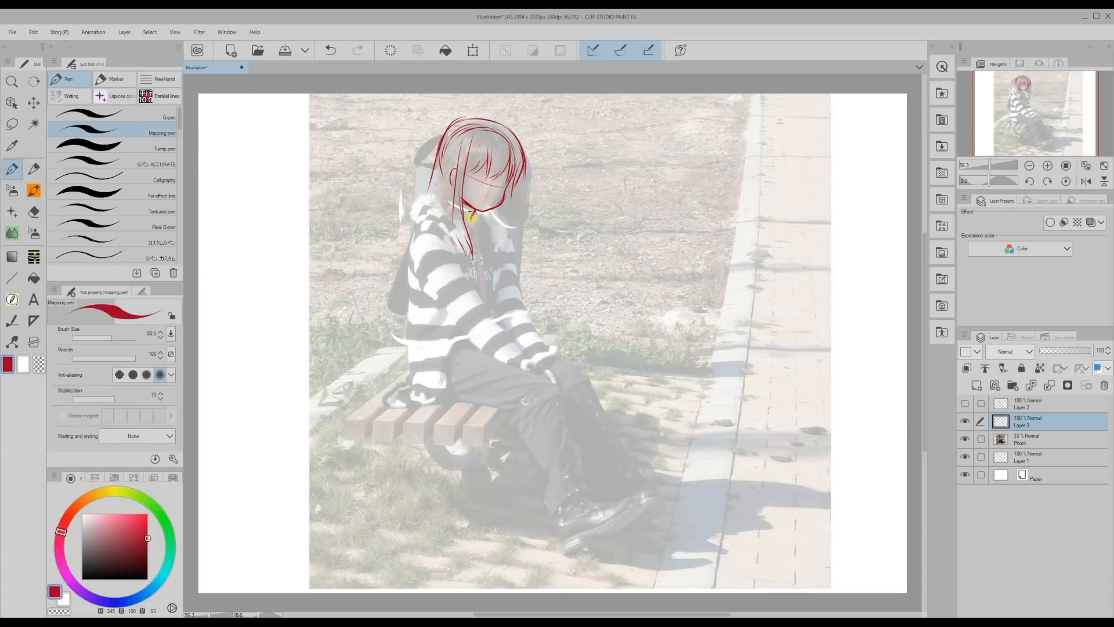
Sketch the near arm, near leg and shoe in red over the adjusted photo.
drag(481, 302, 527, 360)
drag(429, 275, 505, 359)
drag(562, 398, 592, 500)
drag(522, 400, 560, 511)
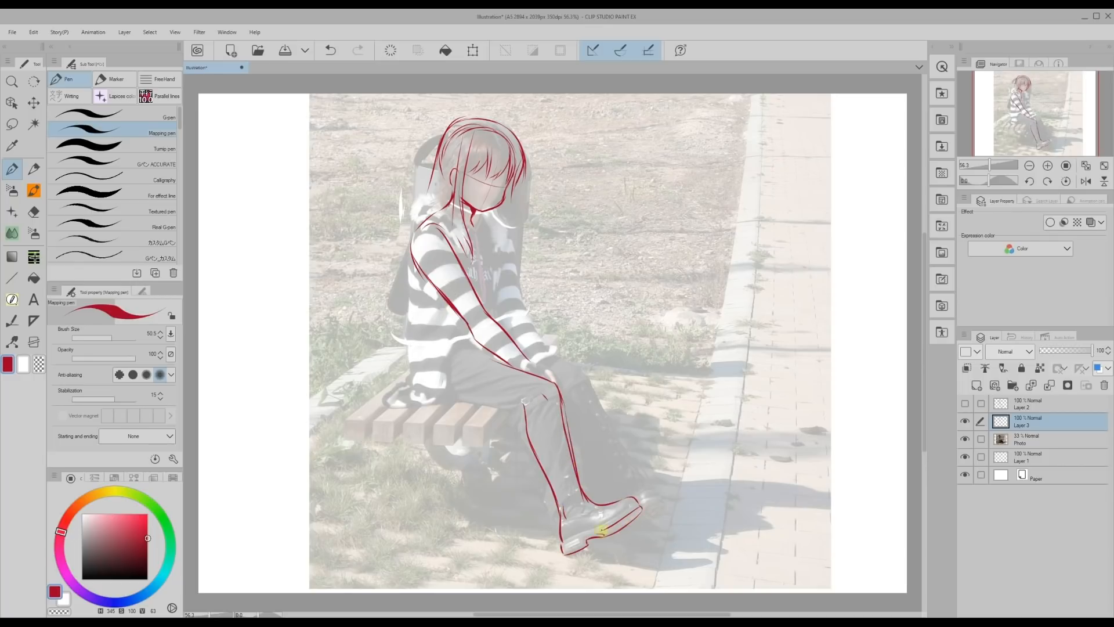
Sketch the back, the underside of the thigh, the chest and the far arm.
drag(526, 408, 451, 400)
drag(425, 218, 453, 400)
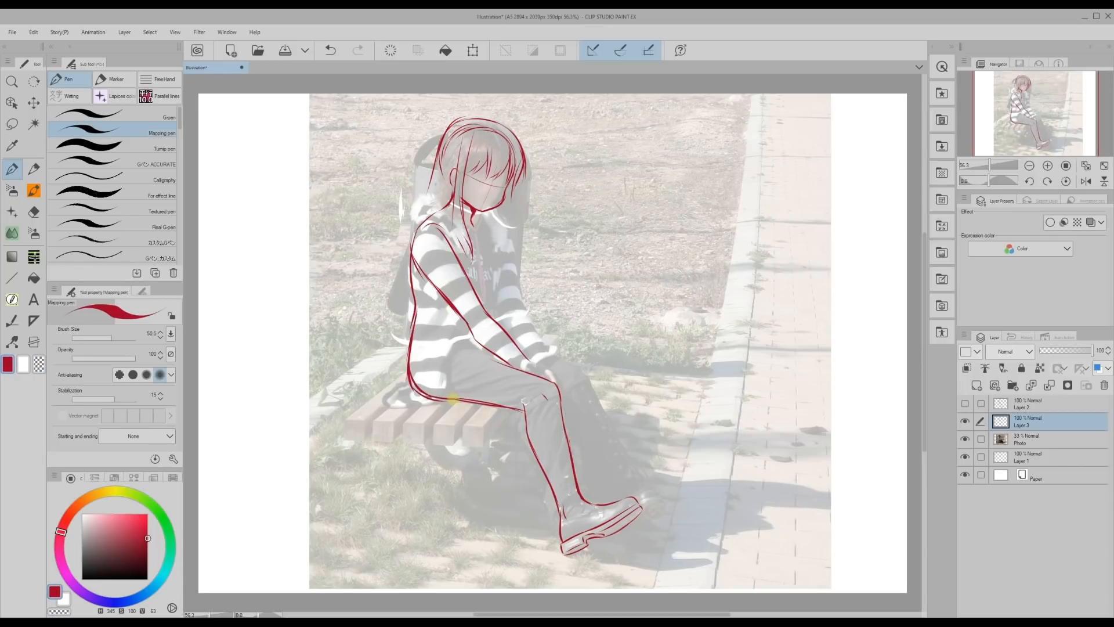
drag(500, 223, 533, 329)
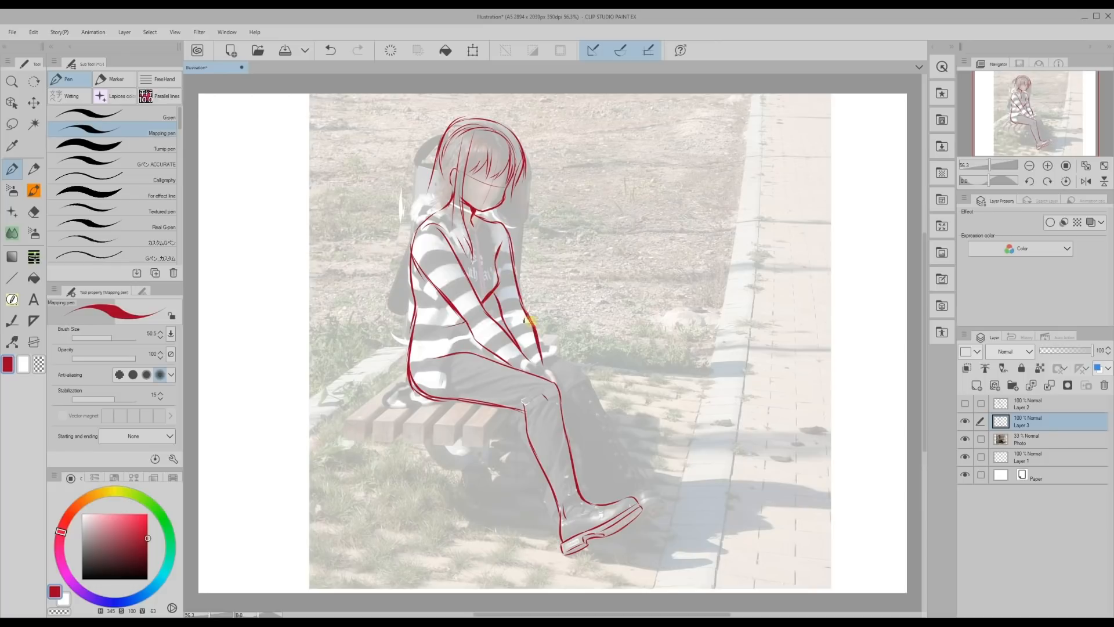
Sketch long hair strands on both sides of the shoulders and outline the far leg.
drag(505, 213, 540, 271)
drag(439, 174, 396, 264)
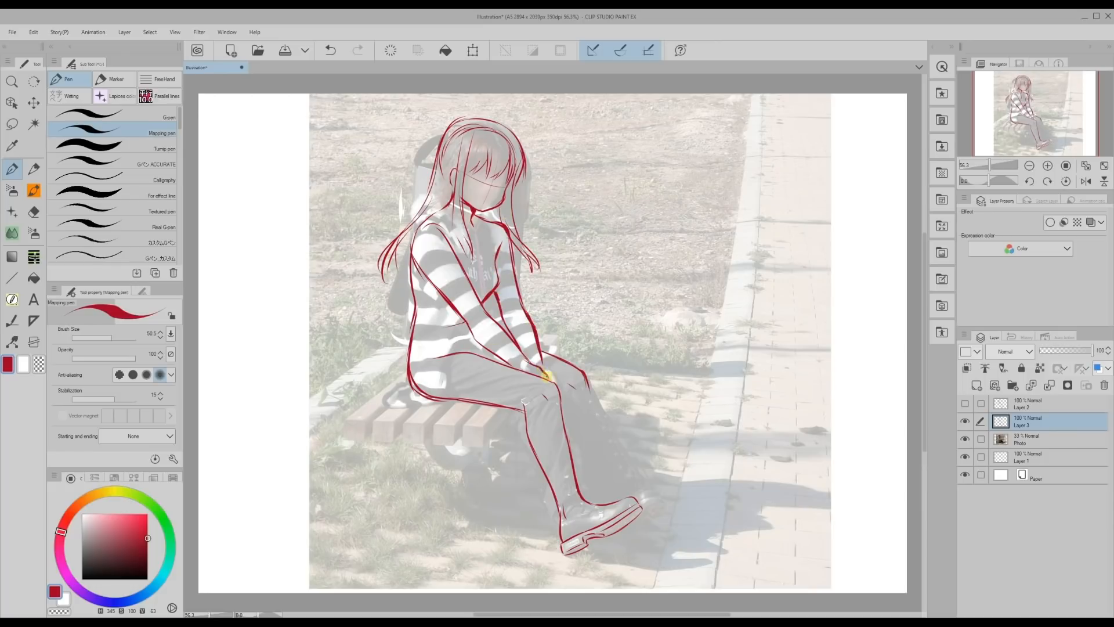
drag(595, 395, 637, 480)
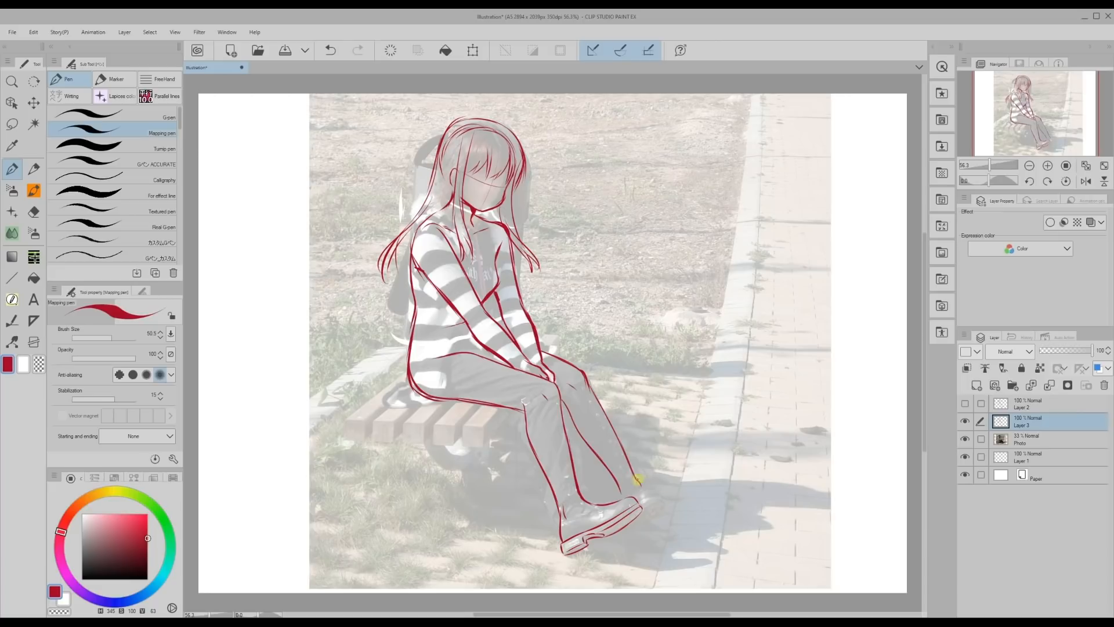
drag(561, 399, 623, 496)
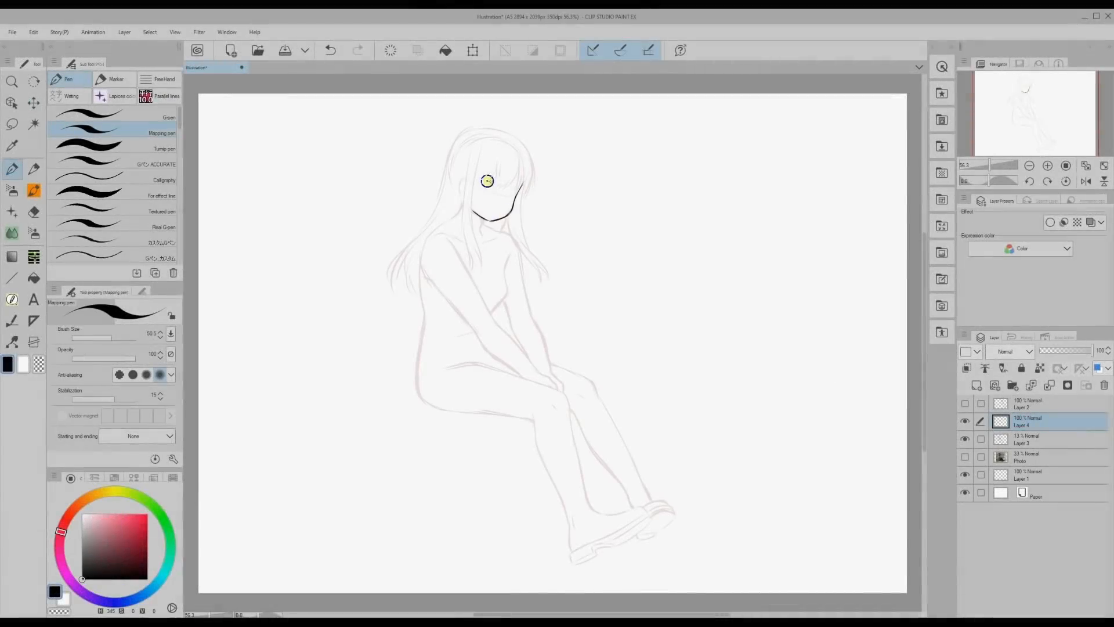
Ink the character's face, hair, sailor top and hands in black over the faded sketch.
mouse_move(492, 184)
mouse_down()
mouse_move(477, 187)
mouse_move(495, 210)
mouse_move(486, 188)
mouse_move(509, 197)
mouse_move(518, 182)
mouse_up()
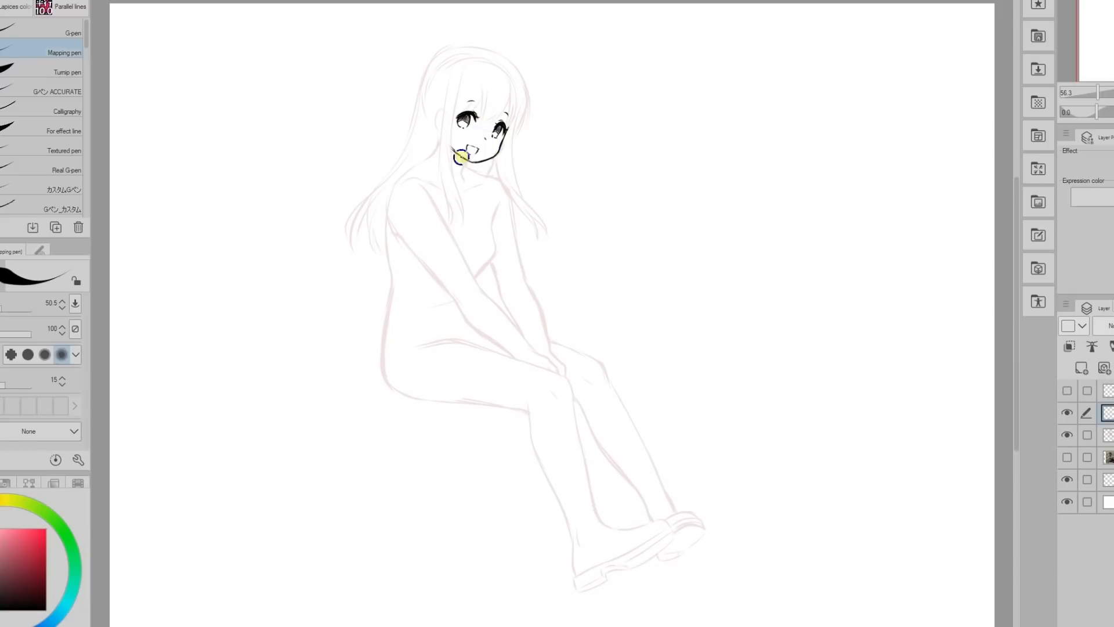
mouse_move(462, 156)
mouse_down()
mouse_move(473, 105)
mouse_move(451, 180)
mouse_move(431, 54)
mouse_move(514, 188)
mouse_move(420, 139)
mouse_move(443, 137)
mouse_move(428, 189)
mouse_move(448, 232)
mouse_move(410, 266)
mouse_move(462, 219)
mouse_move(485, 291)
mouse_move(501, 209)
mouse_move(442, 296)
mouse_move(500, 350)
mouse_move(390, 418)
mouse_move(386, 360)
mouse_move(485, 348)
mouse_move(510, 323)
mouse_move(513, 259)
mouse_move(453, 304)
mouse_up()
drag(516, 336, 557, 372)
Ink the near leg with its knee sock and loafer in black over the sketch.
drag(1017, 325, 1017, 376)
drag(571, 270, 601, 402)
drag(532, 303, 572, 423)
mouse_move(607, 402)
mouse_down()
mouse_move(575, 426)
mouse_move(575, 452)
mouse_up()
mouse_move(575, 451)
mouse_down()
mouse_move(669, 405)
mouse_move(579, 462)
mouse_up()
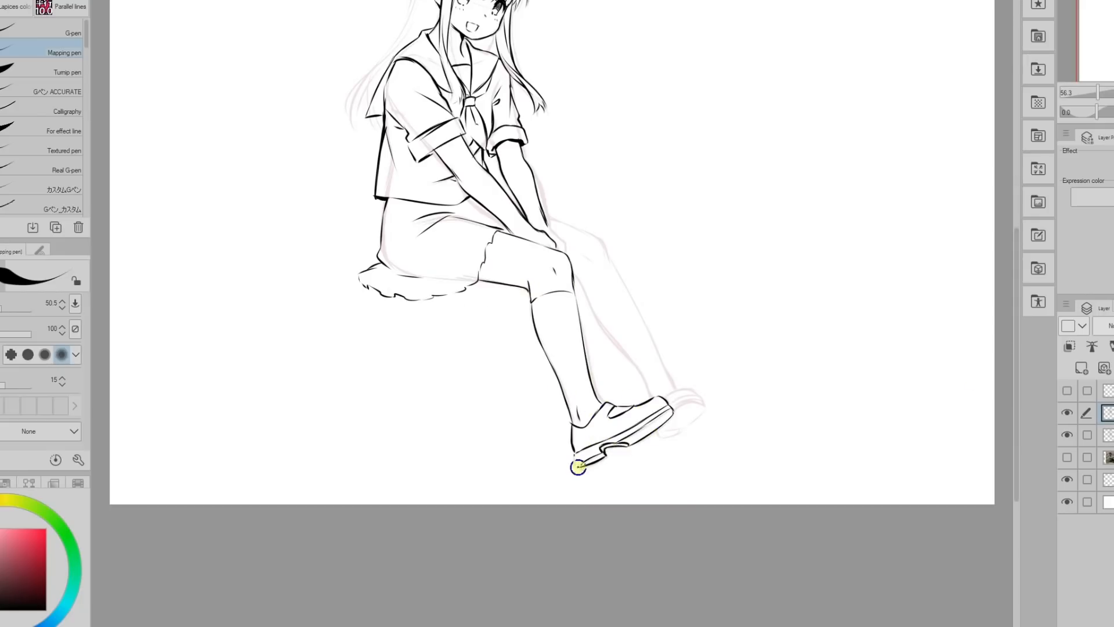
Ink the far leg with its knee sock and shoe in black.
scroll(525, 273, up, 2)
mouse_move(524, 273)
mouse_down()
mouse_move(597, 288)
mouse_move(626, 408)
mouse_move(652, 451)
mouse_up()
drag(644, 371, 676, 443)
drag(665, 447, 704, 459)
drag(704, 458, 657, 485)
Ink the pleats and folds of the skirt.
drag(440, 282, 487, 292)
drag(430, 331, 433, 350)
mouse_move(415, 256)
mouse_down()
mouse_move(414, 271)
mouse_move(502, 284)
mouse_up()
scroll(470, 255, up, 3)
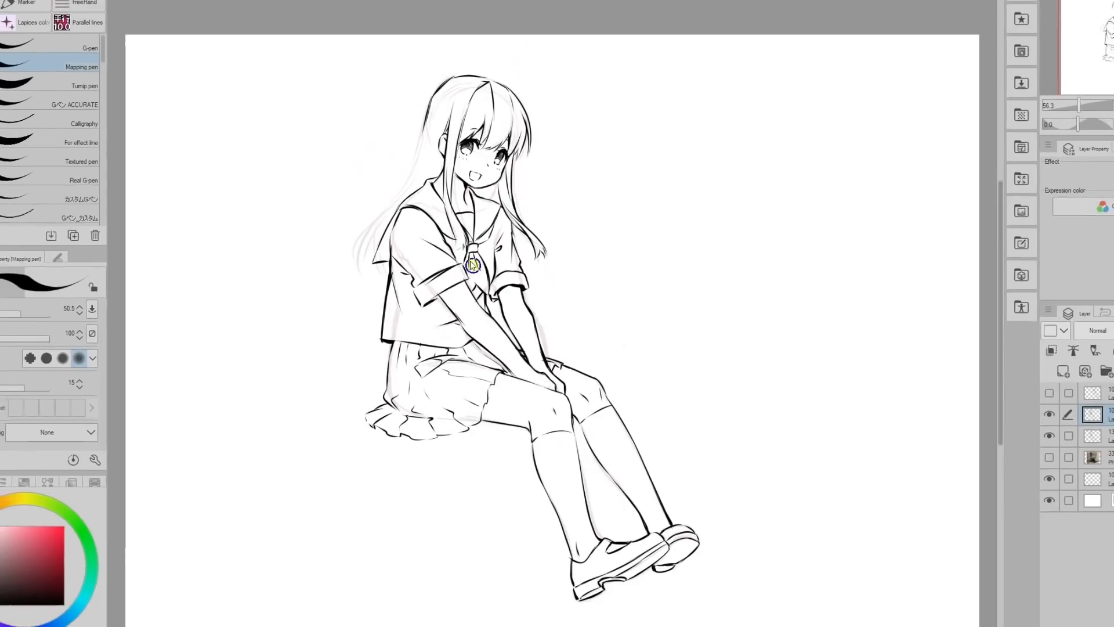
Ink the long hair strands behind the shoulder and add finishing lines to the head, hair and collar.
drag(419, 124, 336, 245)
drag(433, 174, 351, 259)
drag(380, 219, 365, 264)
drag(490, 216, 476, 217)
drag(466, 114, 426, 173)
drag(501, 120, 540, 159)
drag(428, 208, 387, 242)
click(998, 438)
drag(462, 125, 516, 146)
drag(955, 374, 955, 378)
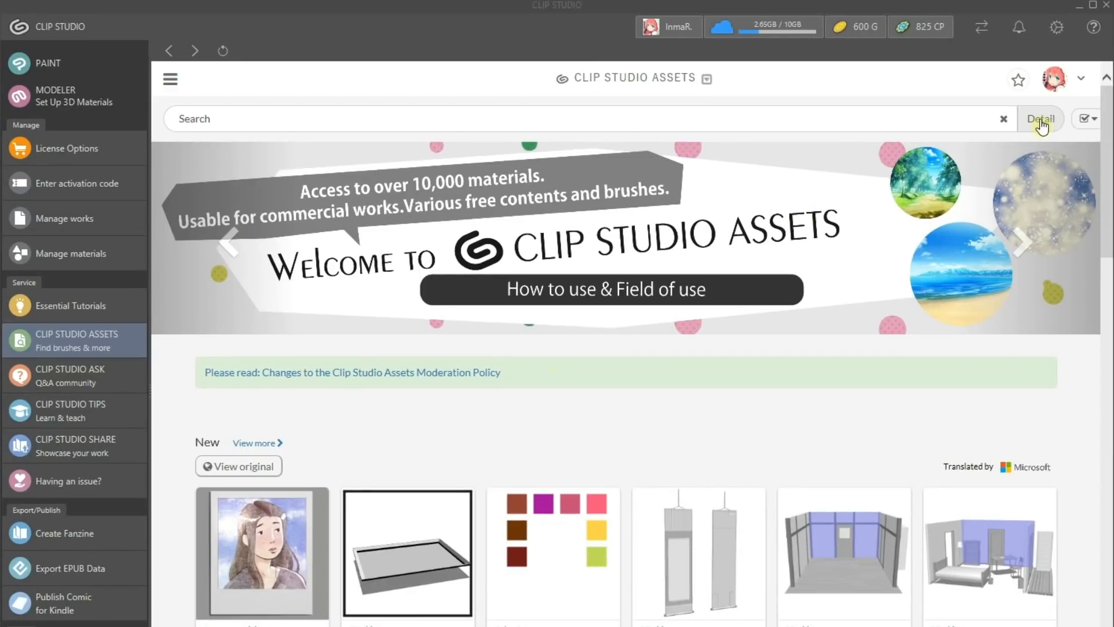
In CLIP STUDIO ASSETS, filter the materials by the 3D character type and sort them by Popular.
click(1015, 119)
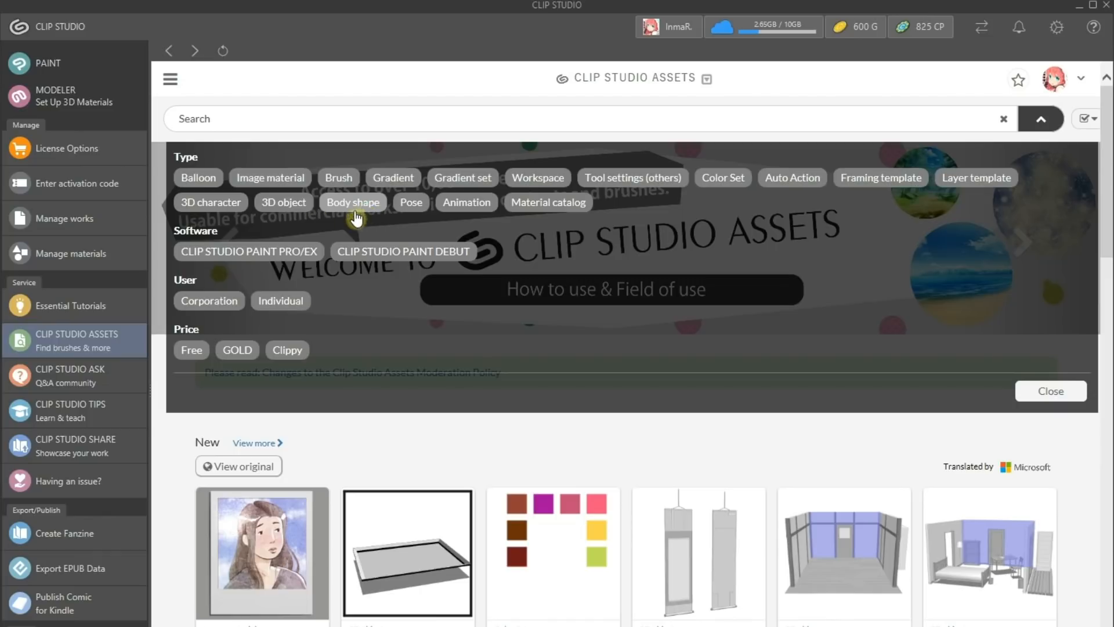
click(224, 204)
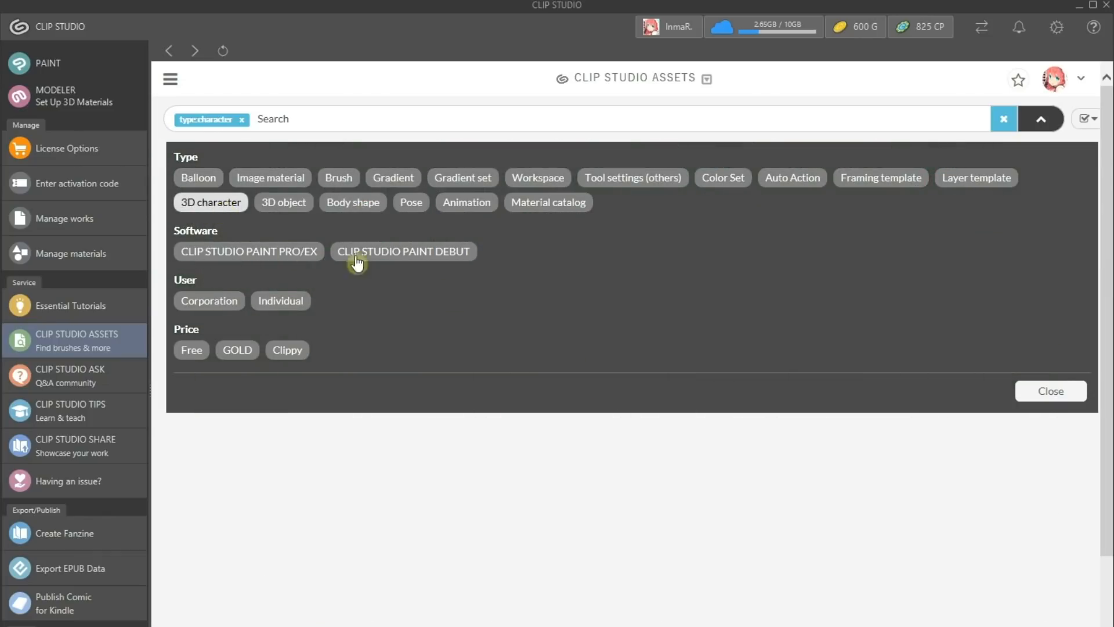
click(1030, 390)
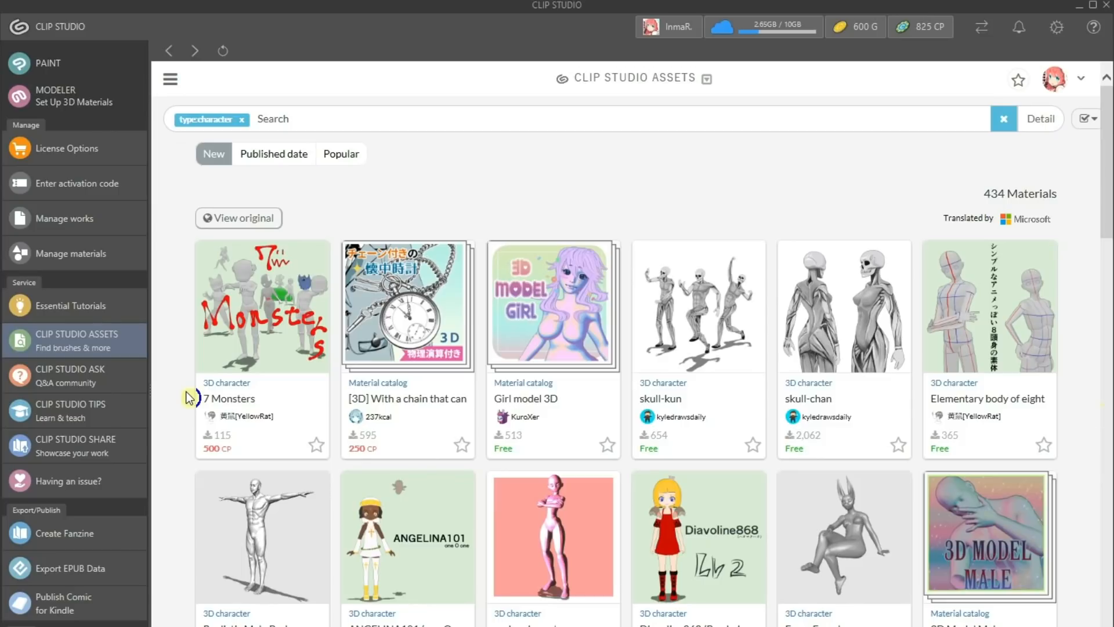
click(339, 161)
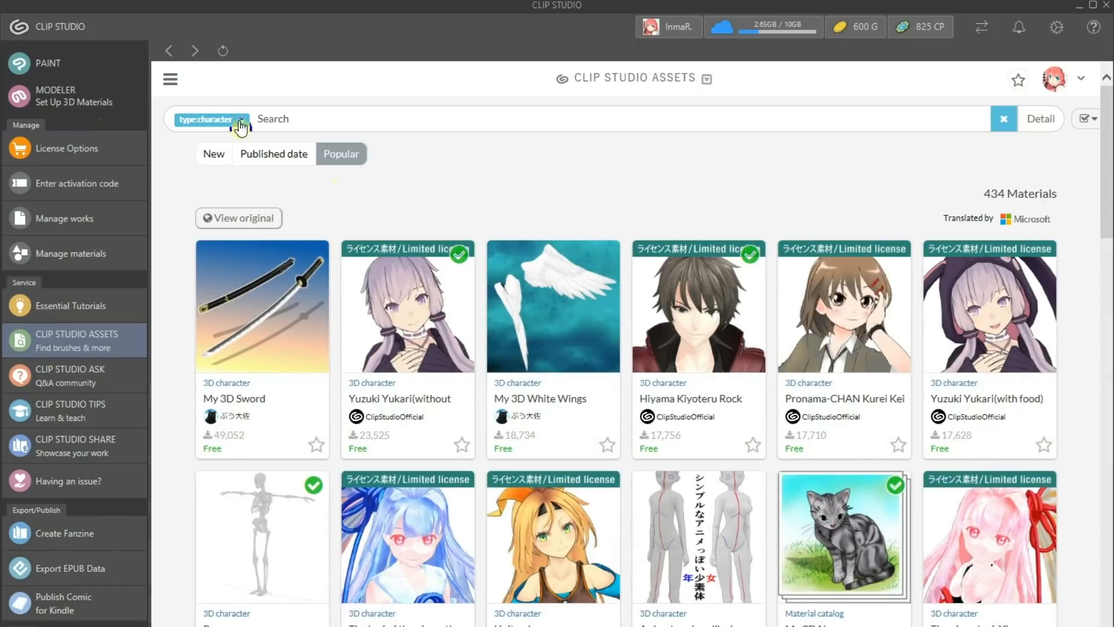
Replace the 3D character filter in CLIP STUDIO ASSETS with the Body shape type and close the detail options.
click(242, 120)
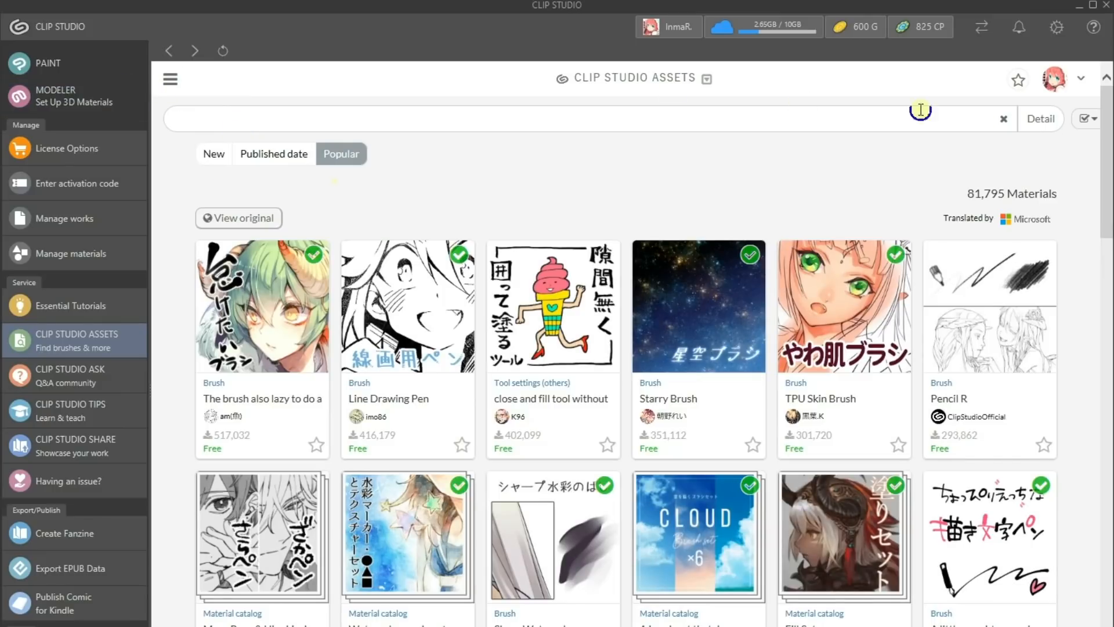
click(1036, 122)
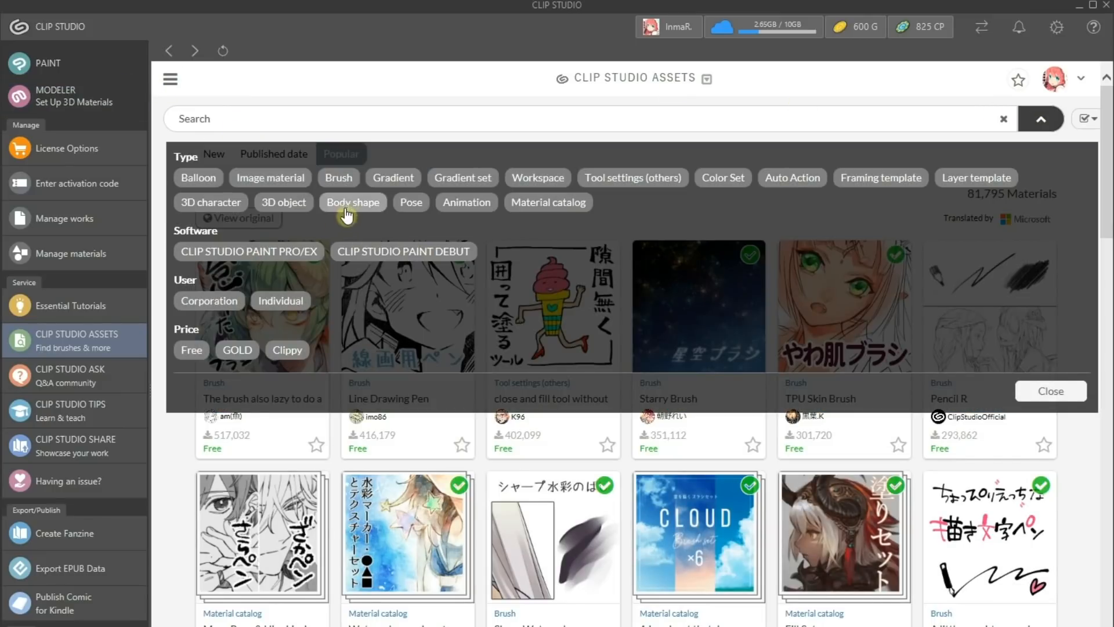
click(349, 204)
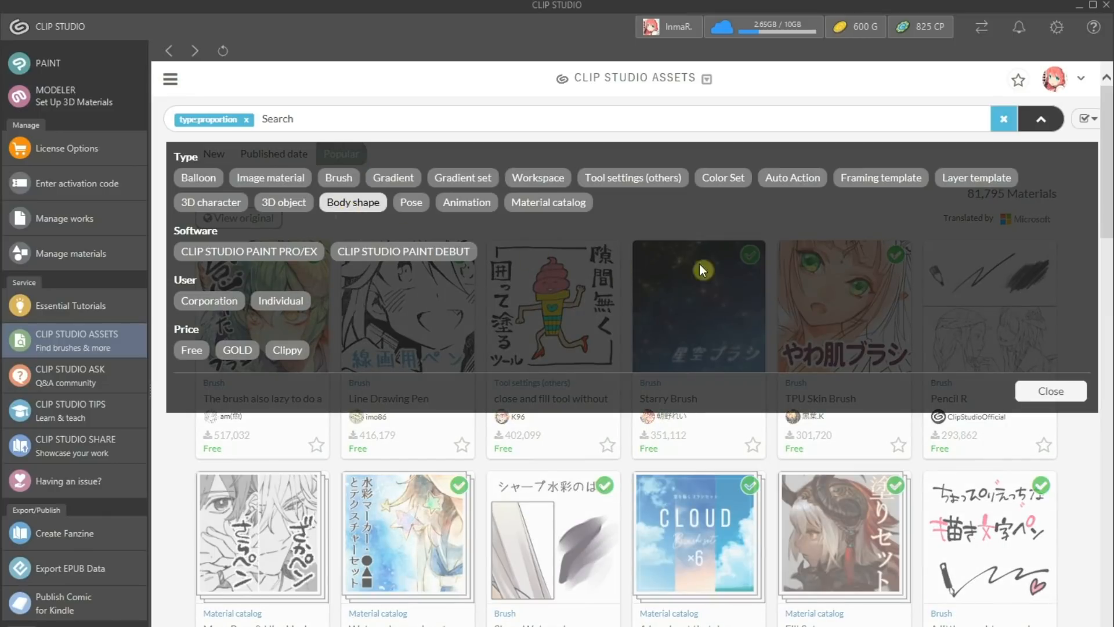
click(1028, 397)
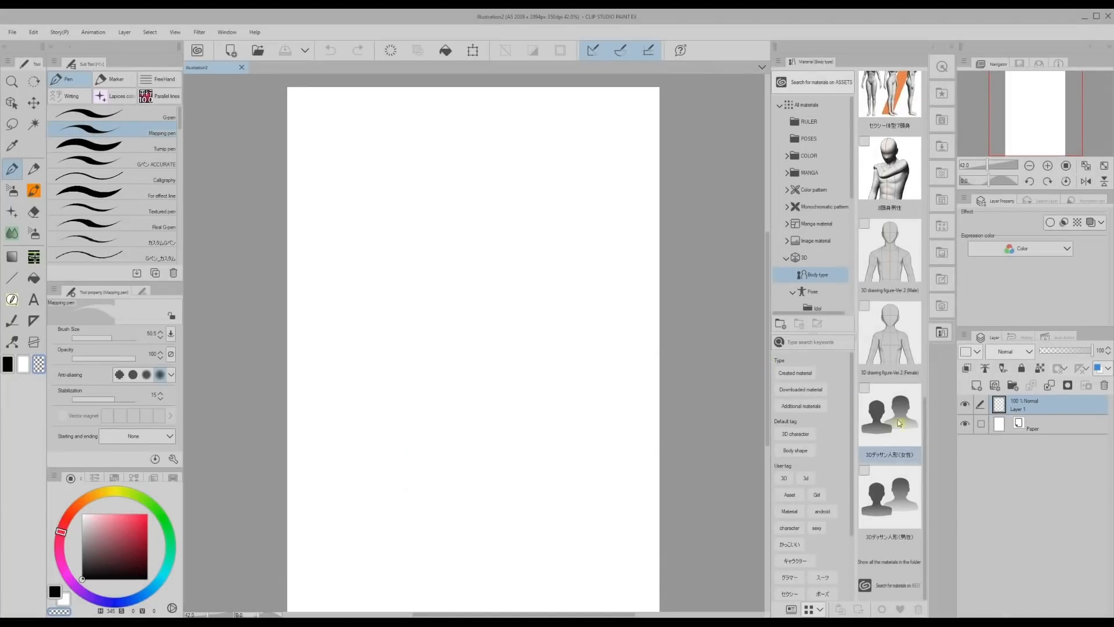
Place the female 3D drawing figure from the Body type materials on the blank canvas and adjust the camera to frame it at a slight angle.
scroll(927, 433, up, 1)
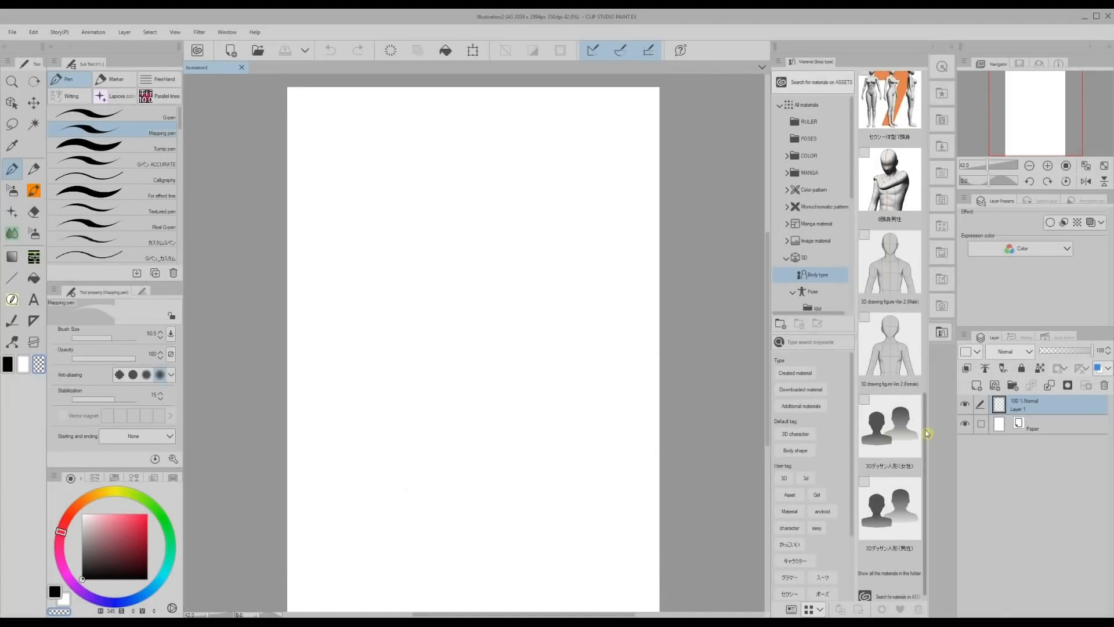
mouse_move(894, 432)
mouse_down()
mouse_move(872, 452)
mouse_move(436, 322)
mouse_move(427, 346)
mouse_up()
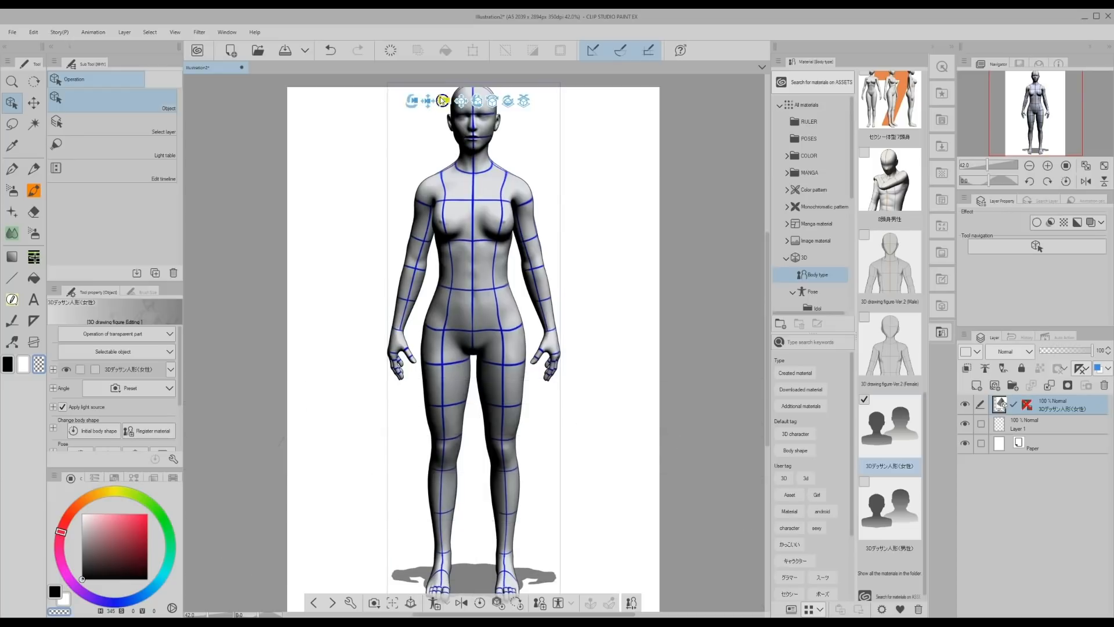
mouse_move(383, 142)
mouse_down()
mouse_move(316, 134)
mouse_move(404, 135)
mouse_up()
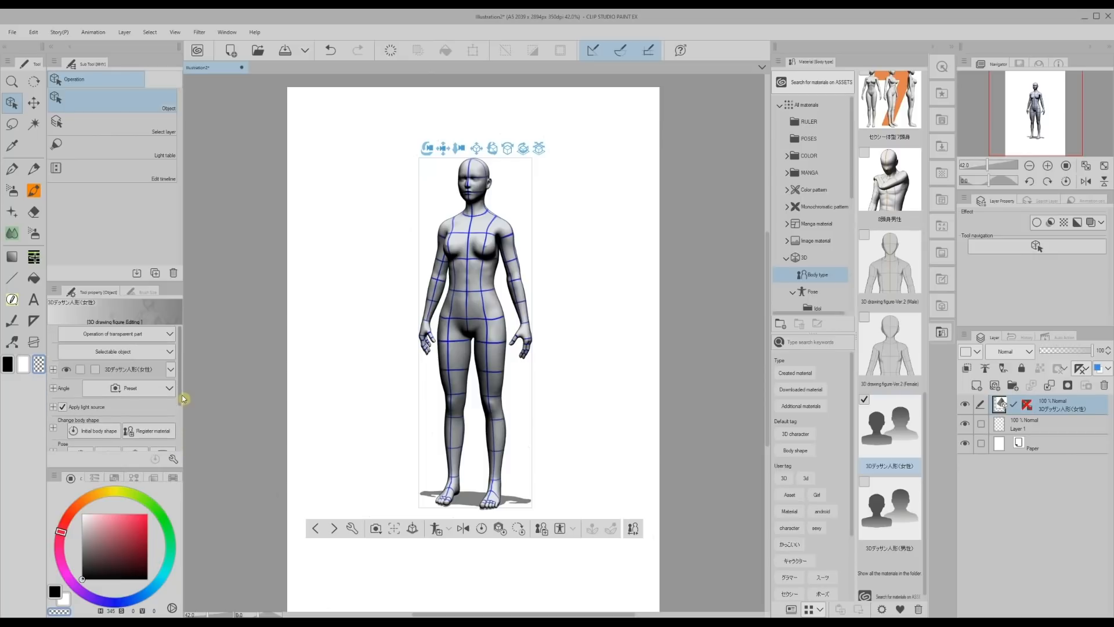
Select the figure's left hand and move it in front of the hip, orbiting the camera to a side view from above.
click(527, 318)
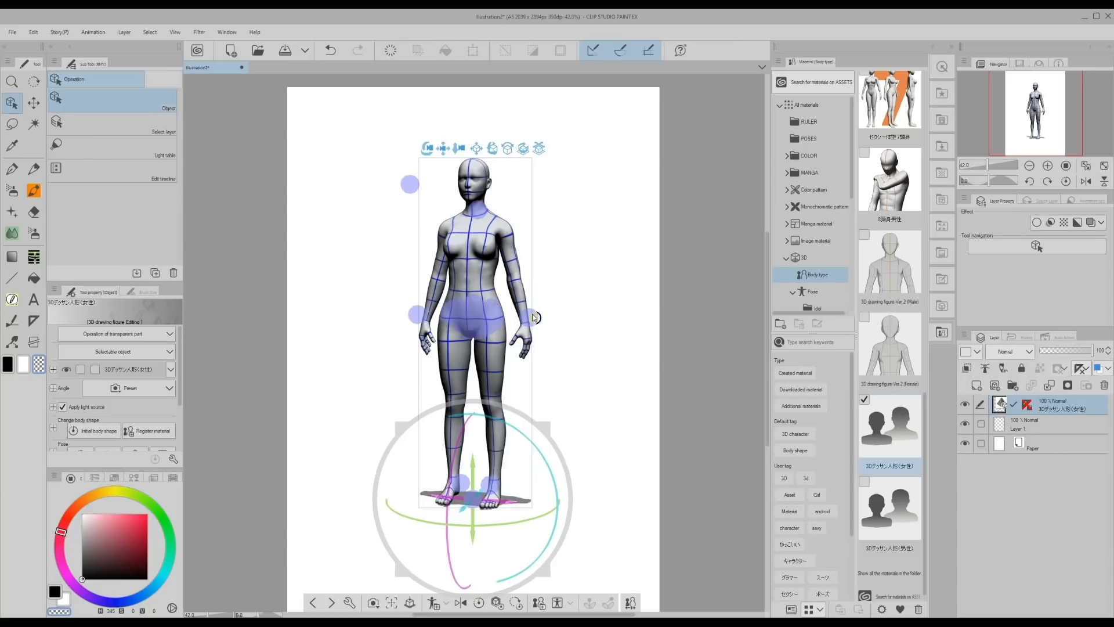
click(532, 315)
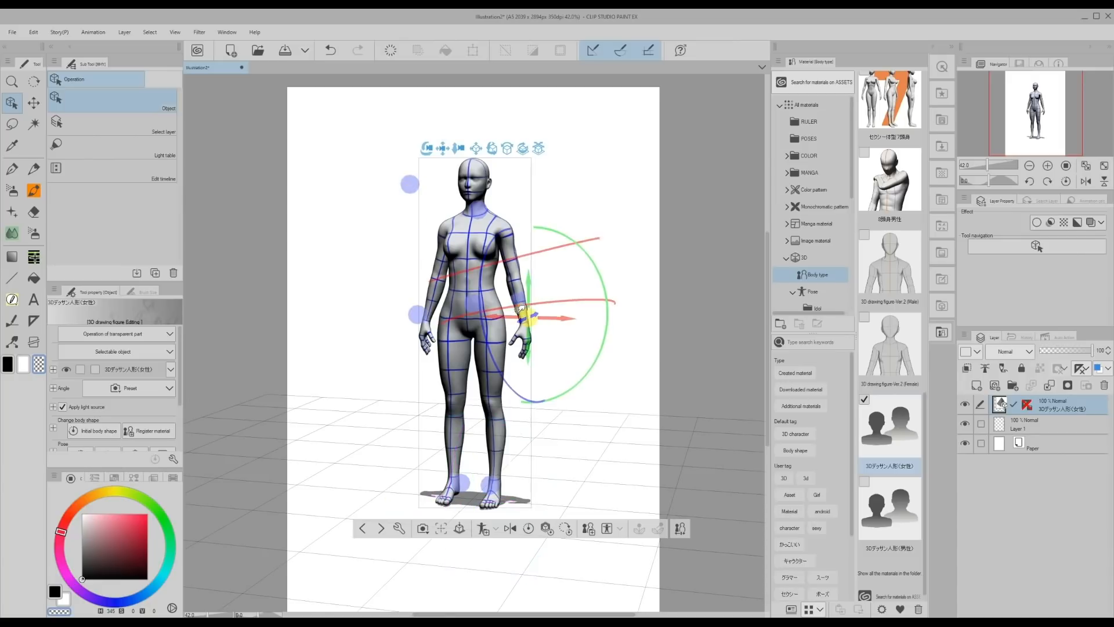
drag(552, 323, 548, 318)
drag(435, 151, 299, 180)
drag(494, 335, 429, 317)
drag(411, 152, 481, 217)
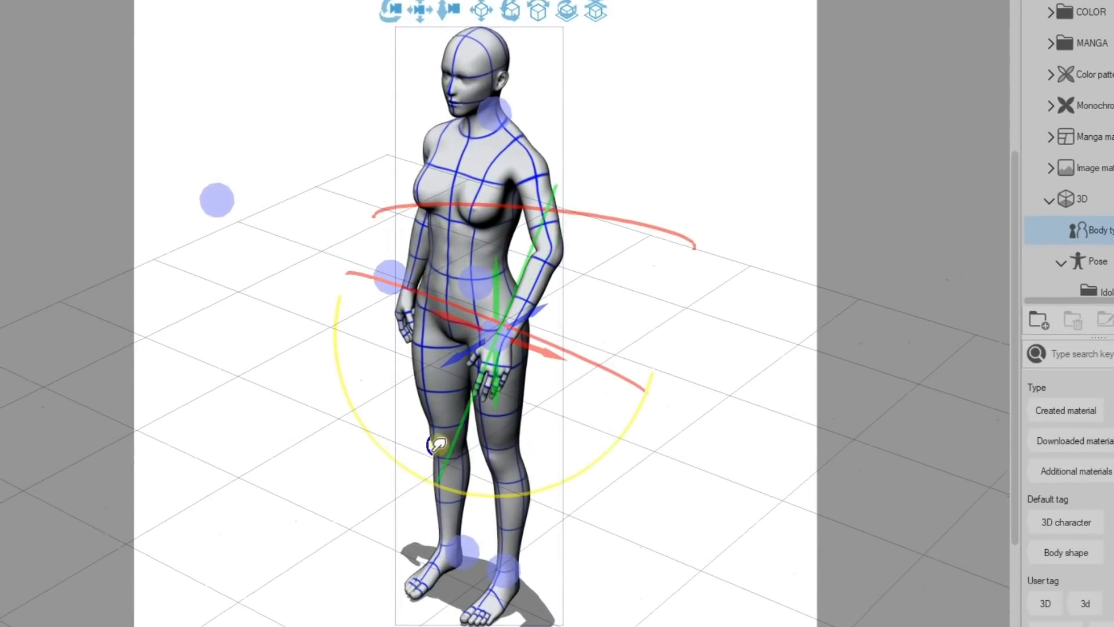
drag(439, 444, 380, 417)
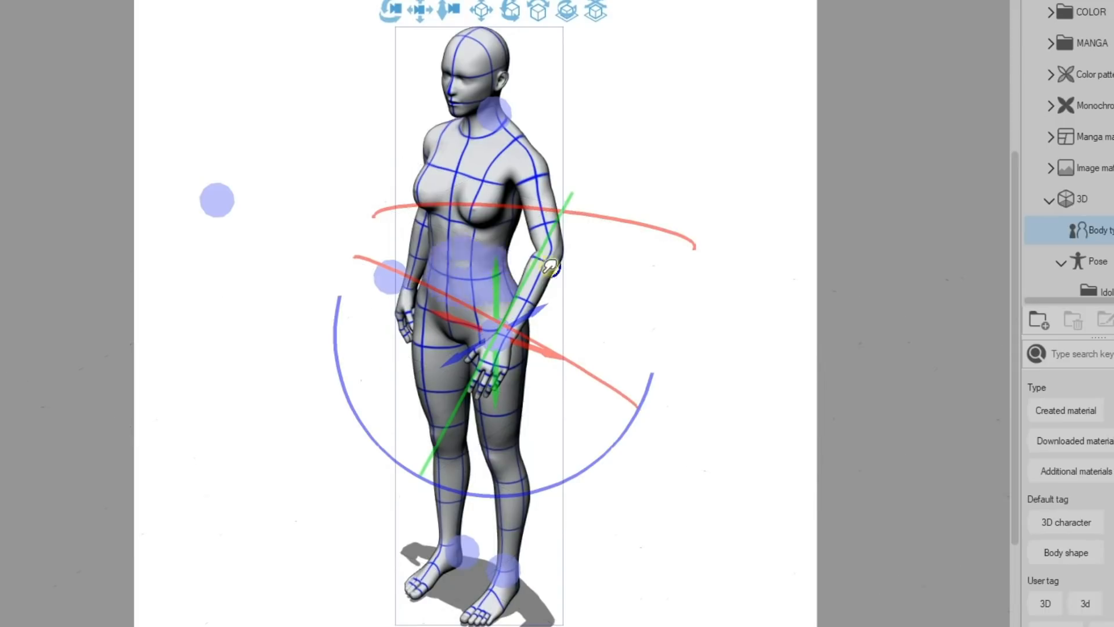
Rotate the figure's left upper arm and forearm so the arm bends with the hand raised to the chest.
click(544, 192)
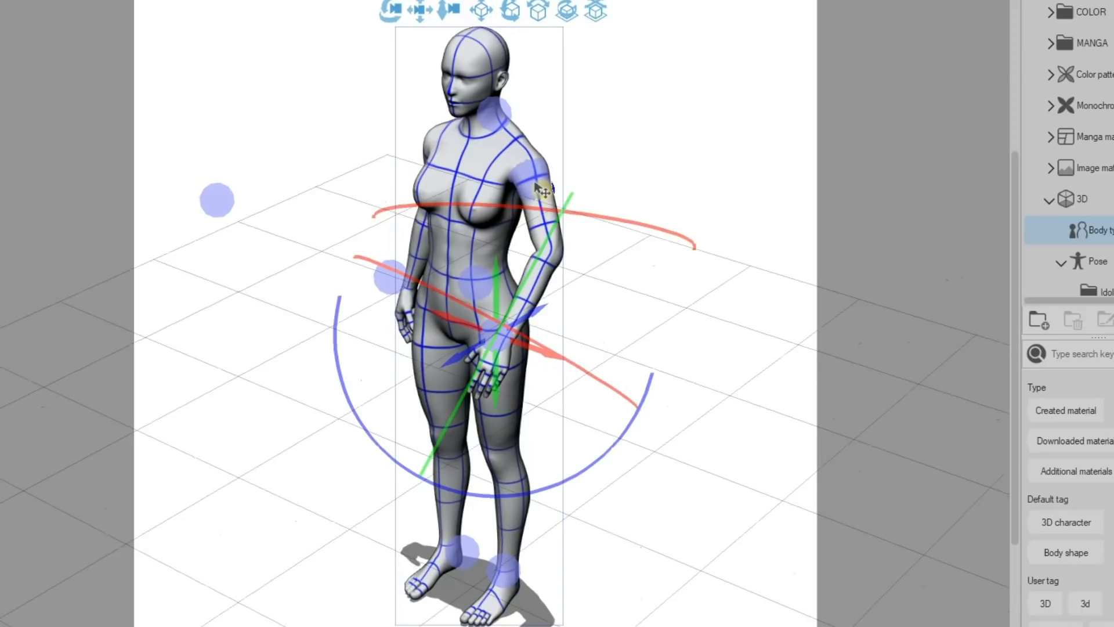
drag(602, 149, 551, 150)
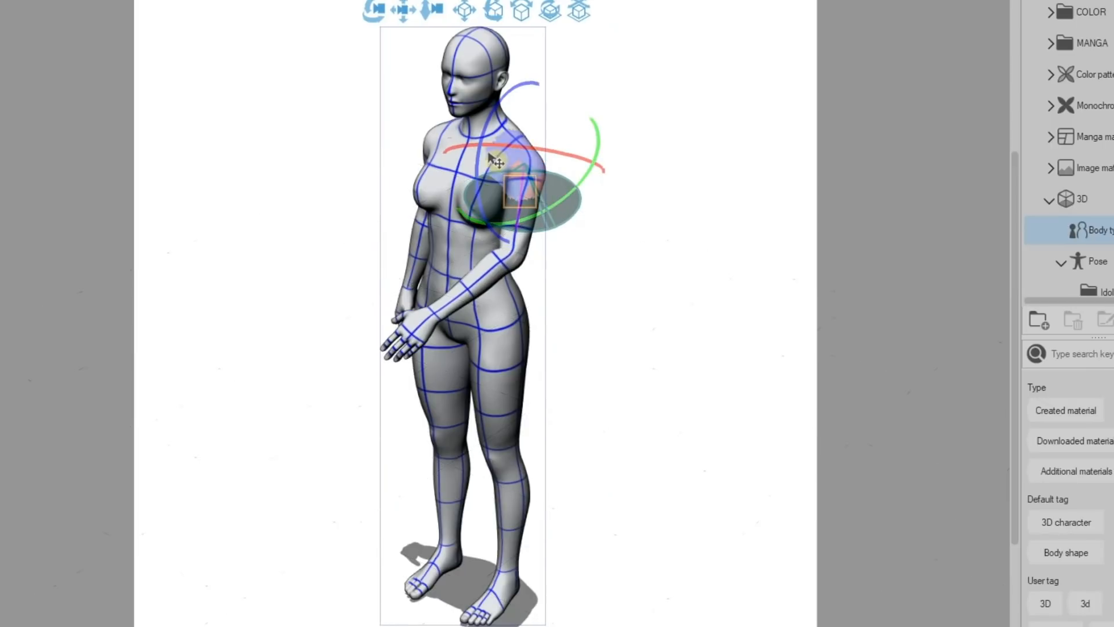
click(494, 277)
drag(439, 272, 430, 189)
drag(383, 16, 458, 222)
click(503, 174)
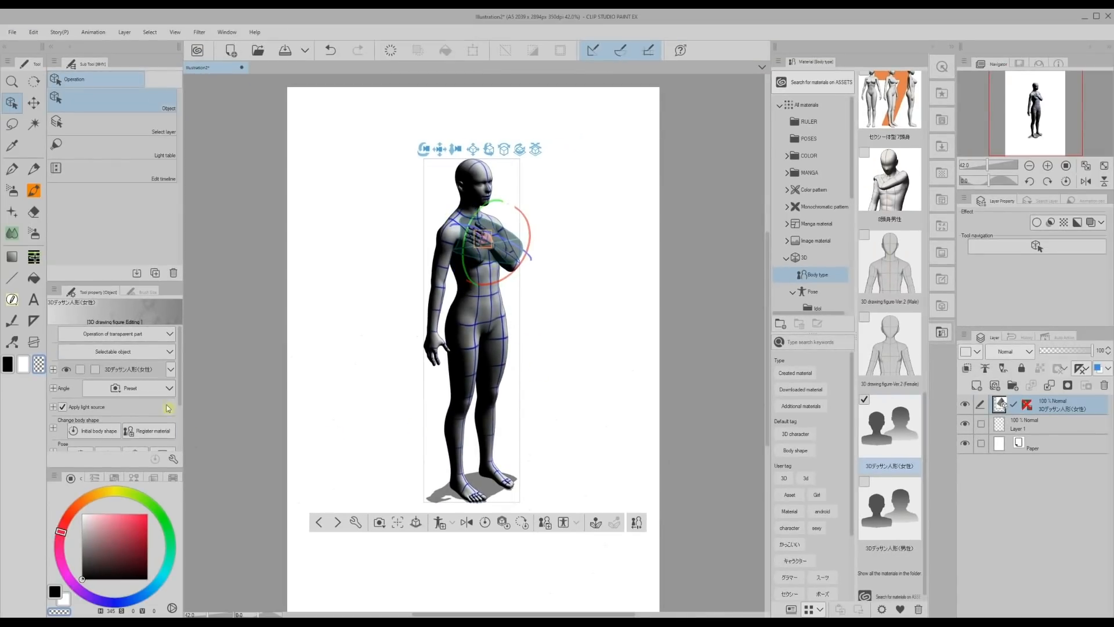
Expand the figure's pose settings and adjust the raised left hand's finger pose with the hand controller.
scroll(179, 406, down, 3)
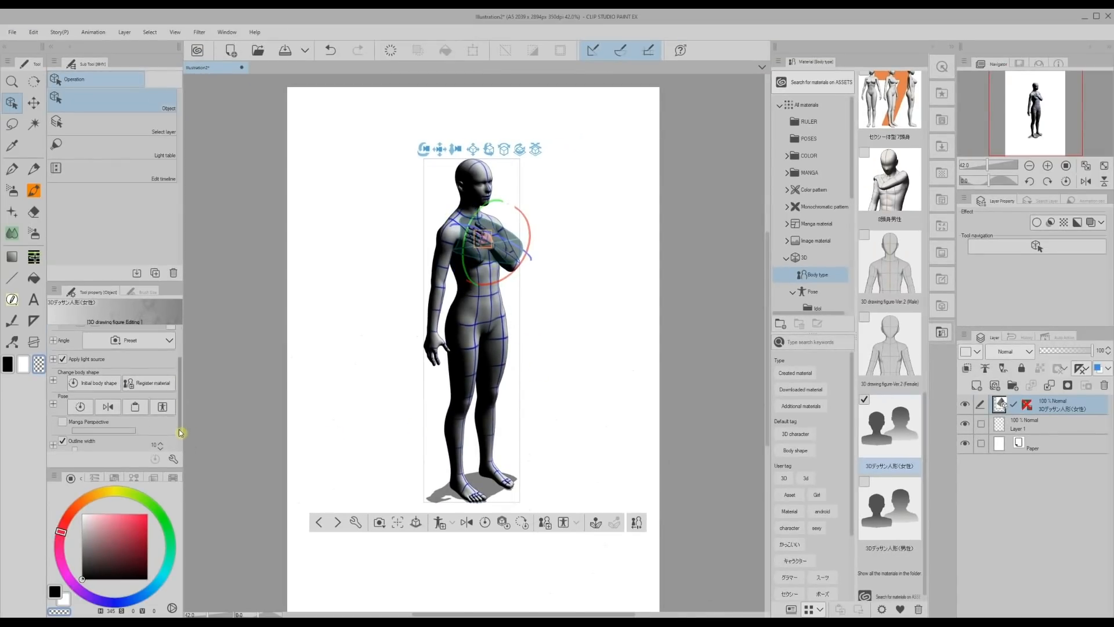
click(53, 401)
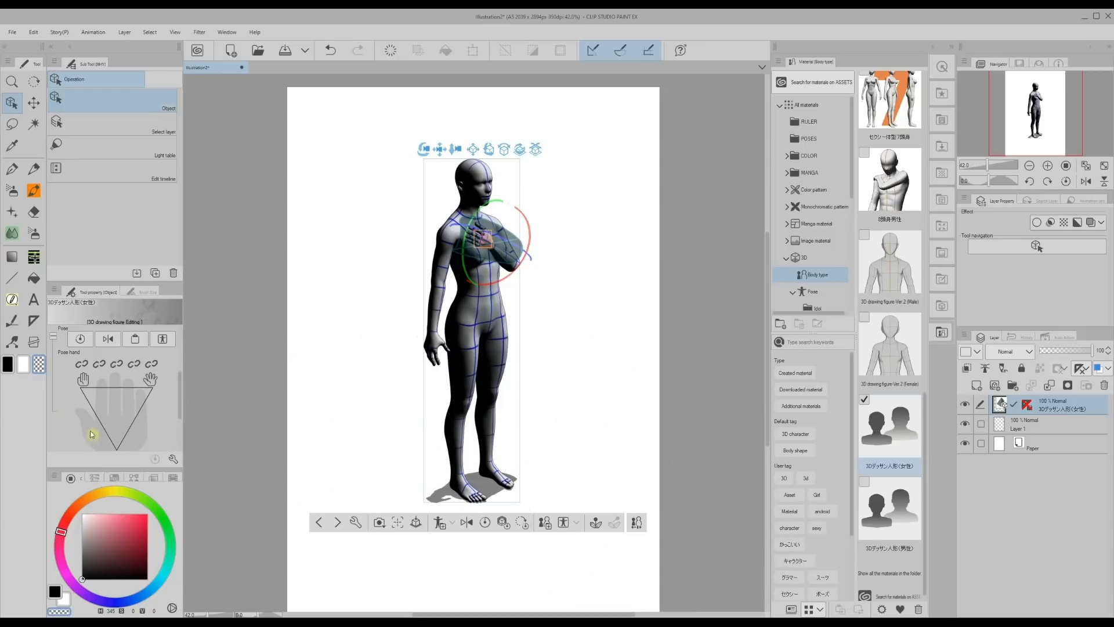
scroll(148, 406, down, 1)
drag(988, 166, 997, 166)
drag(767, 320, 767, 271)
drag(115, 397, 125, 417)
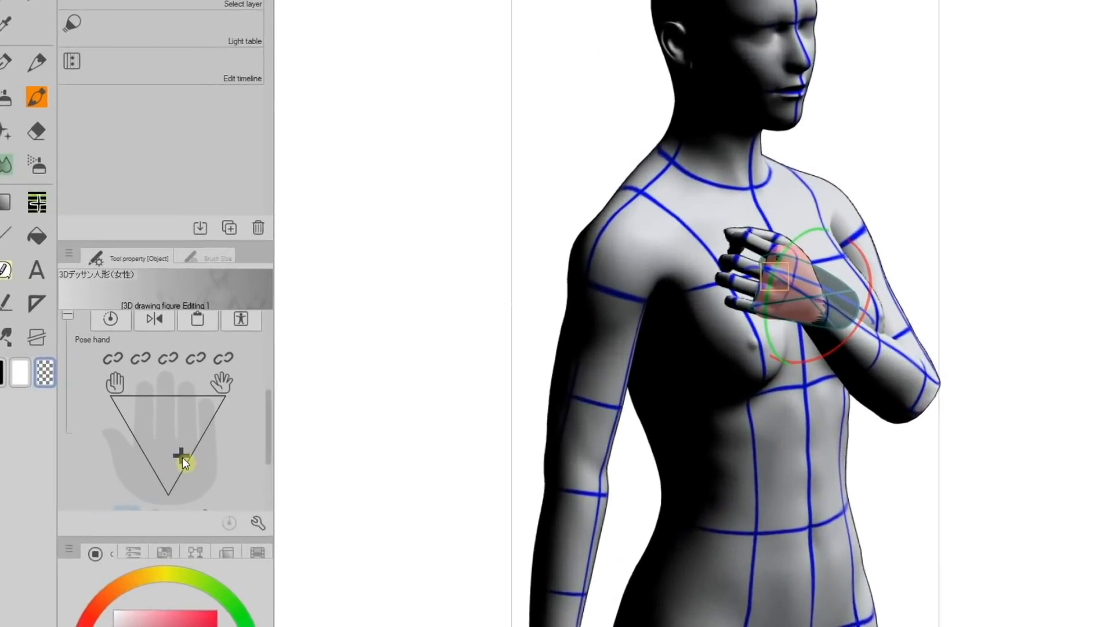
mouse_move(182, 458)
mouse_down()
mouse_move(173, 412)
mouse_move(196, 483)
mouse_move(177, 408)
mouse_move(187, 453)
mouse_up()
Lock the three middle fingers in the left hand's pose settings.
click(223, 358)
click(196, 358)
click(151, 358)
click(241, 359)
click(401, 249)
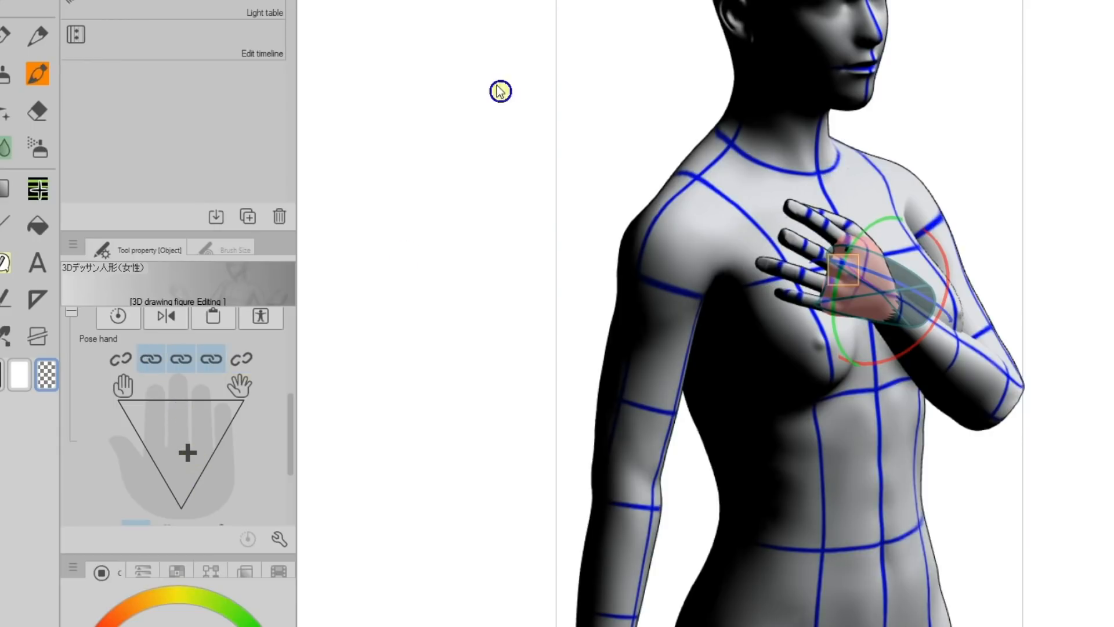
Switch to CLIP STUDIO ASSETS and filter the materials by the Pose type.
scroll(404, 254, down, 5)
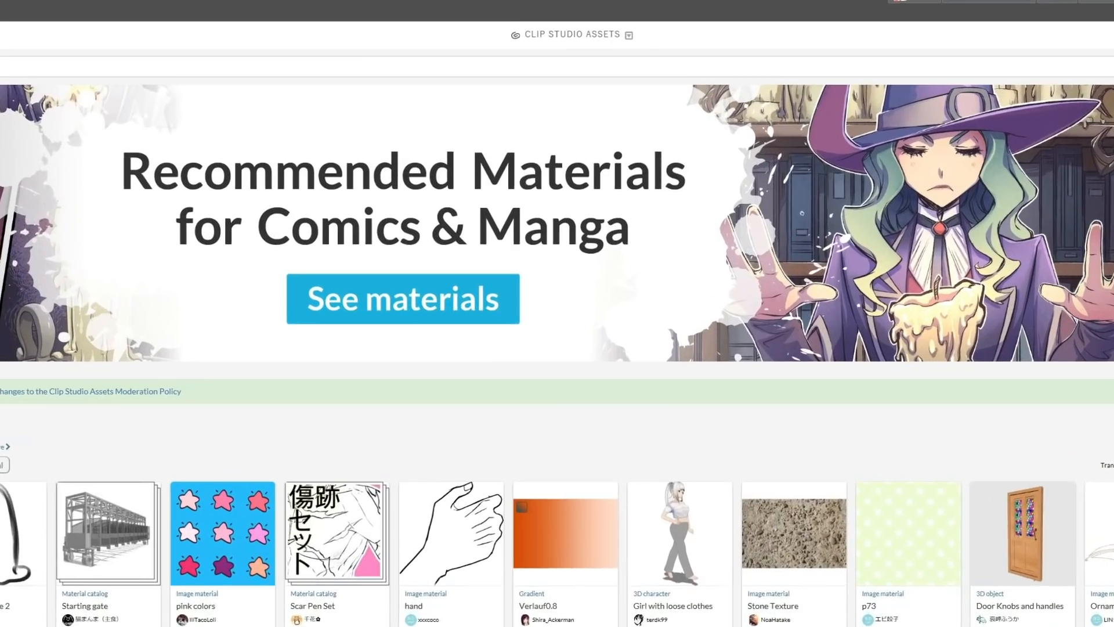
click(1068, 80)
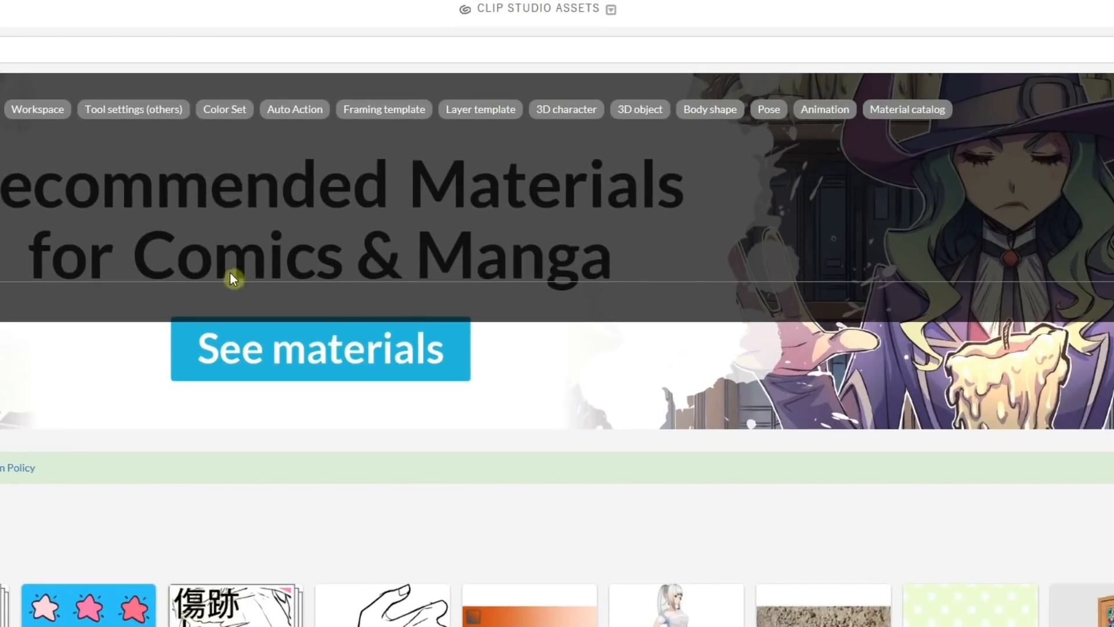
click(771, 112)
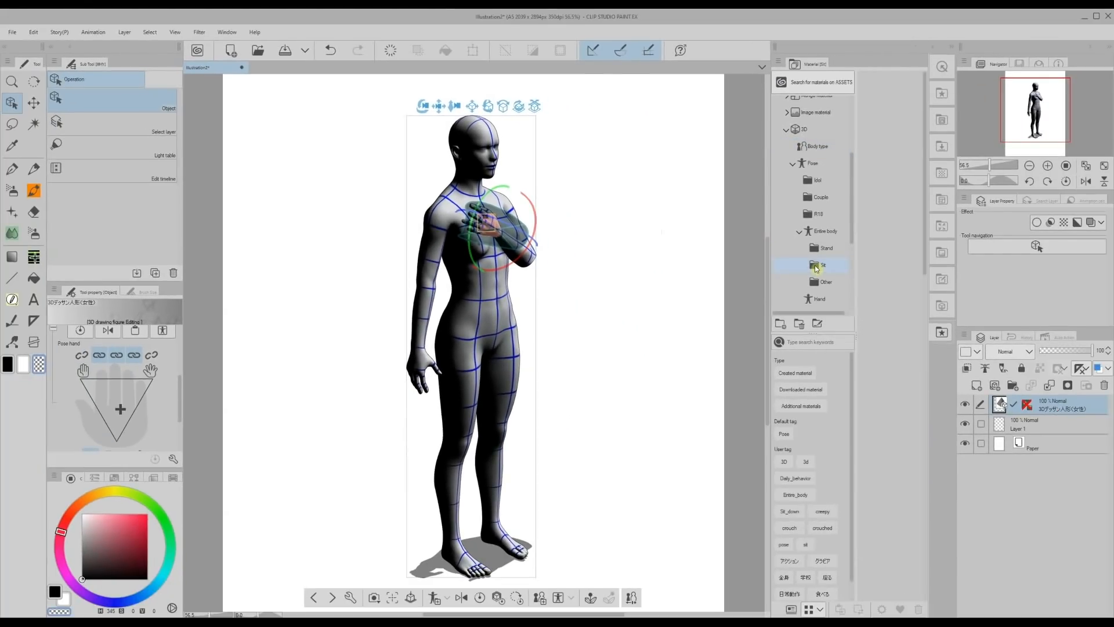
Apply the "Sit on the ground pose" material from the Sit pose folder to the figure.
click(817, 268)
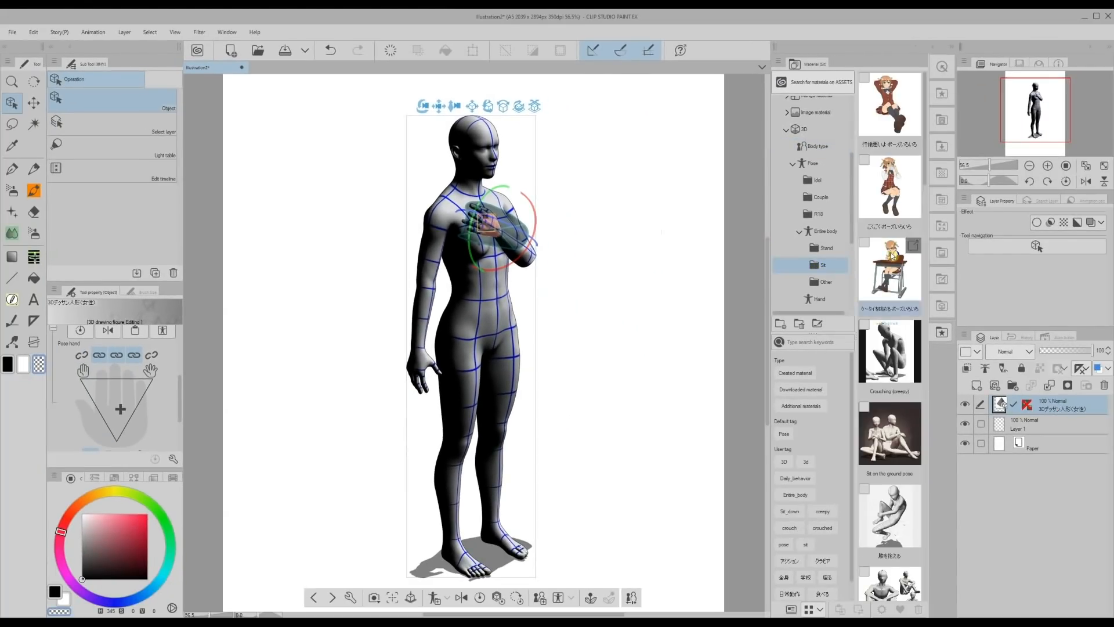
scroll(927, 181, down, 2)
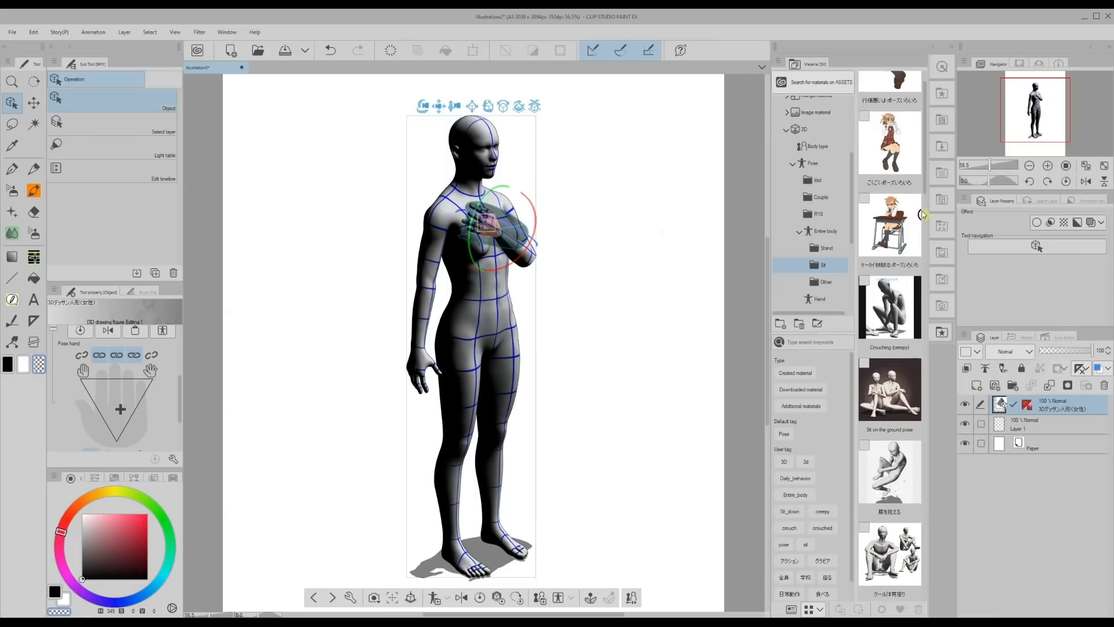
drag(888, 389, 482, 309)
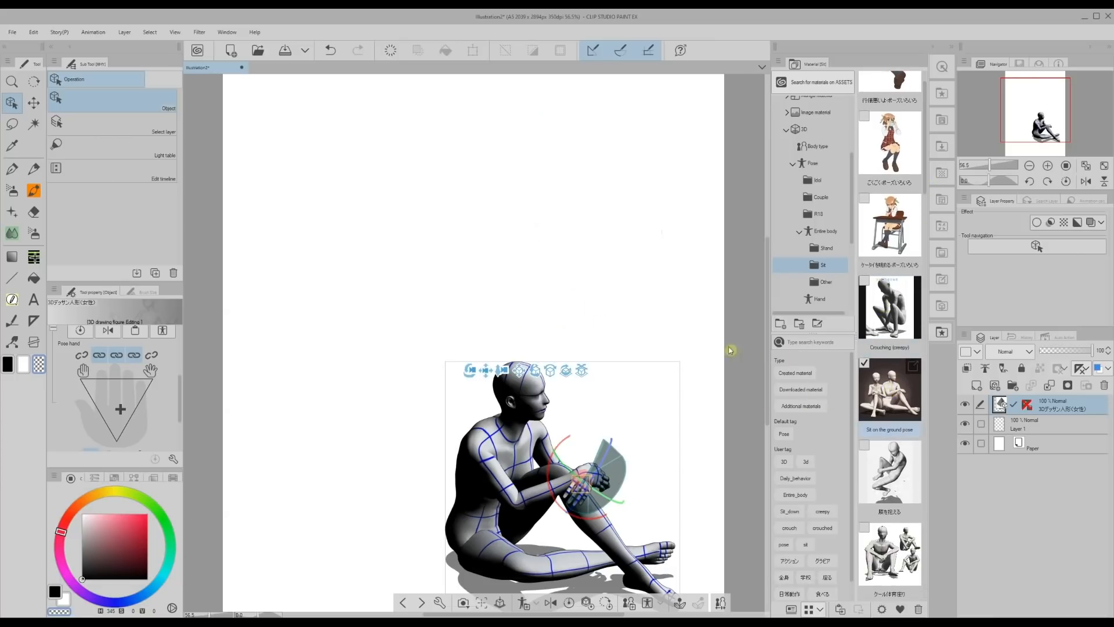
Orbit the camera so the seated figure faces left and bring it toward the middle of the canvas.
drag(768, 329, 768, 356)
drag(486, 297, 417, 193)
drag(403, 194, 212, 170)
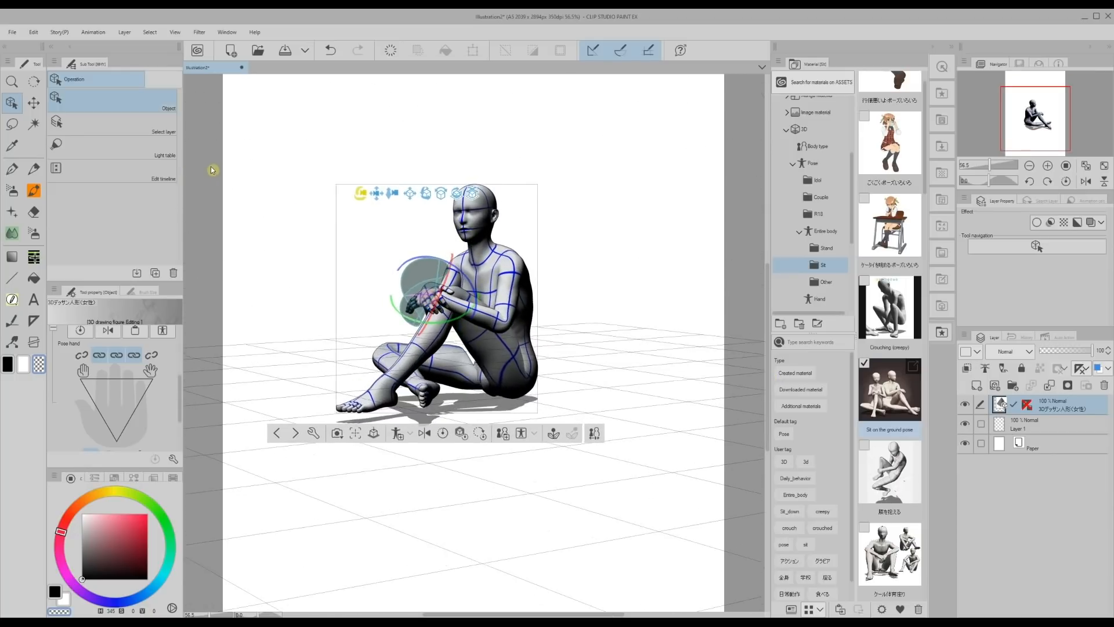
drag(769, 376, 770, 369)
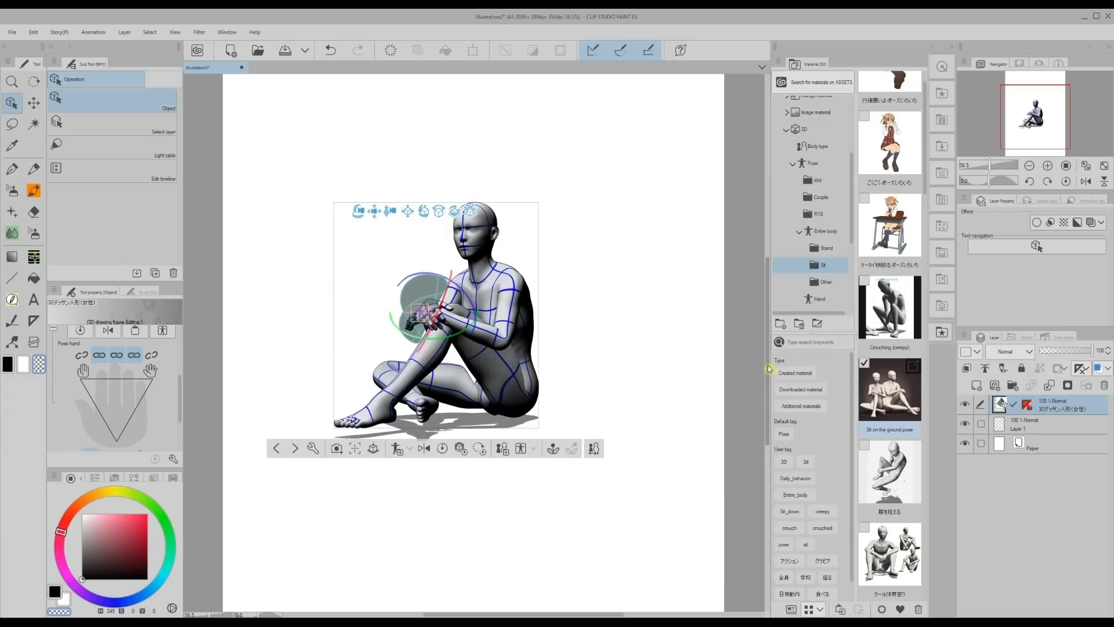
Lower the 3D figure layer's opacity to 18% and move the camera closer to enlarge the figure.
click(557, 539)
drag(1061, 354, 1052, 354)
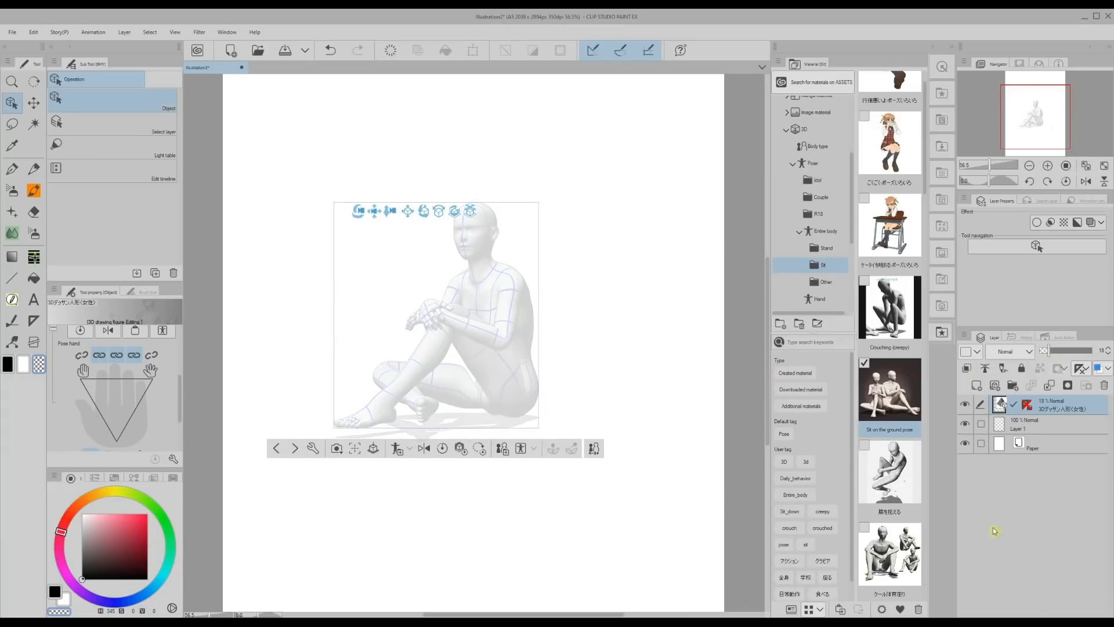
scroll(370, 249, up, 5)
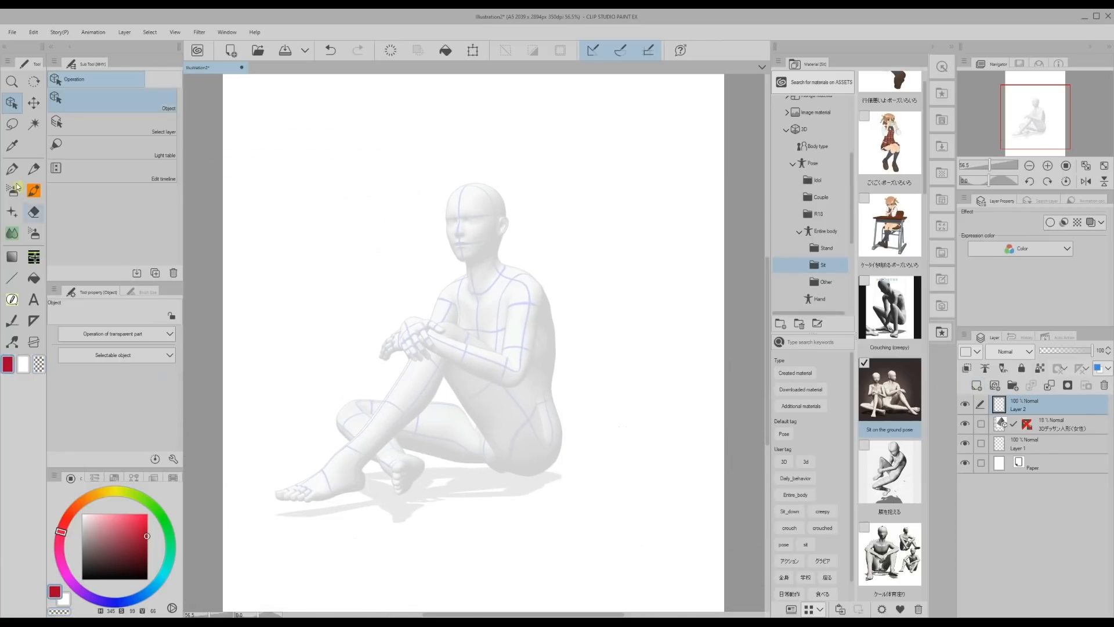
Sketch the seated character with long hair in red over the figure on Layer 2 and hide the 3D layer.
drag(447, 201, 502, 218)
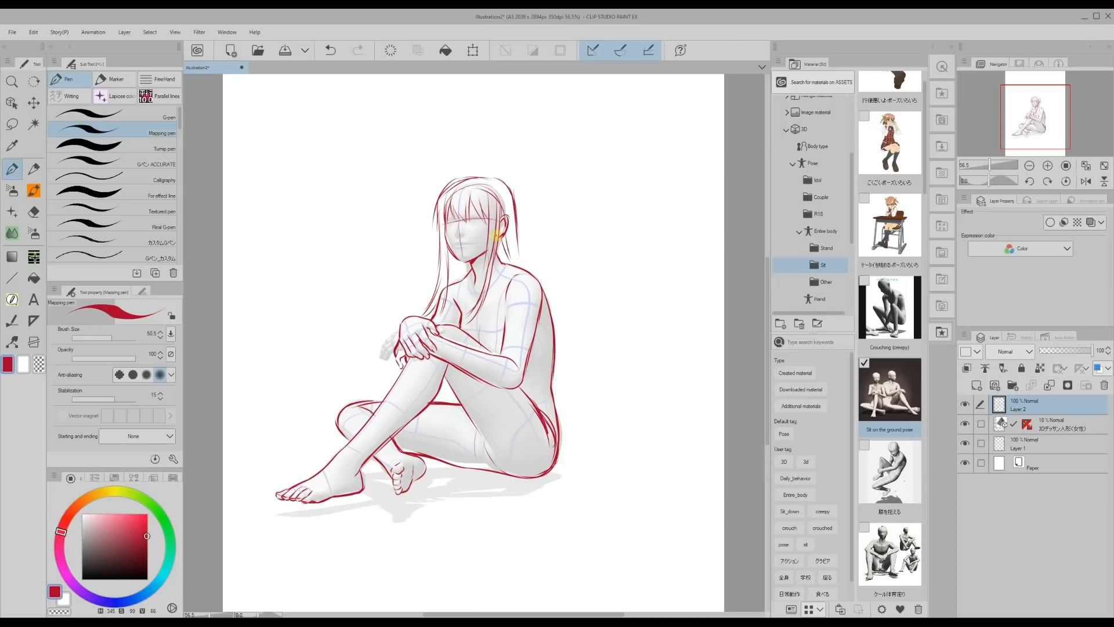
click(966, 424)
drag(483, 177, 511, 196)
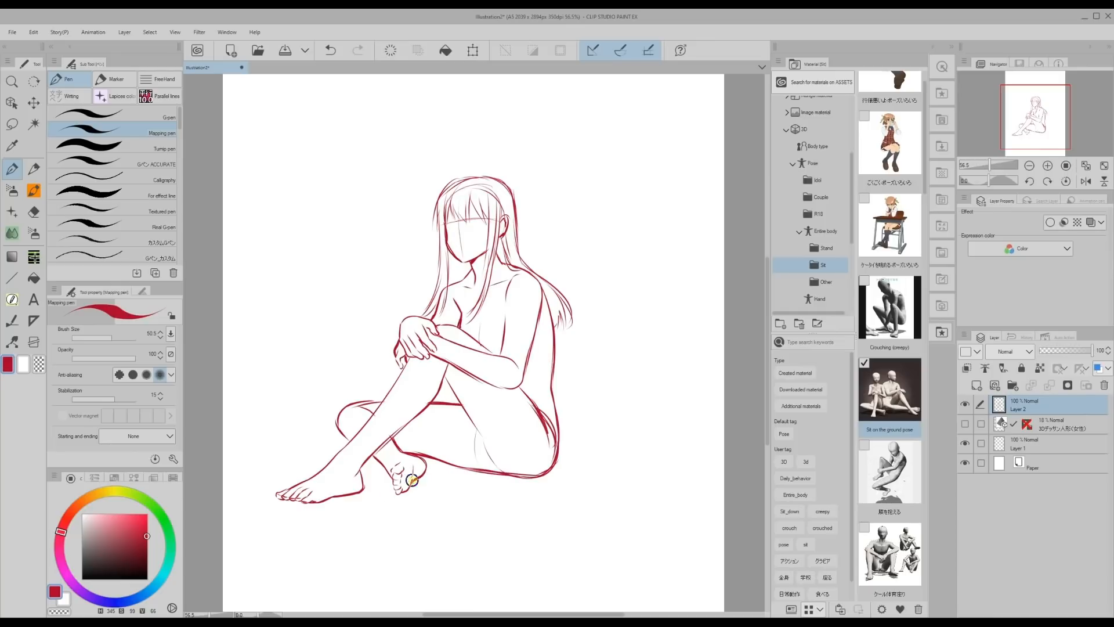
Select the sketch's rear foot, transform it, clear the selection, and switch the pen's drawing color to white.
key(m)
drag(407, 454, 384, 465)
click(473, 51)
click(376, 528)
key(p)
click(23, 363)
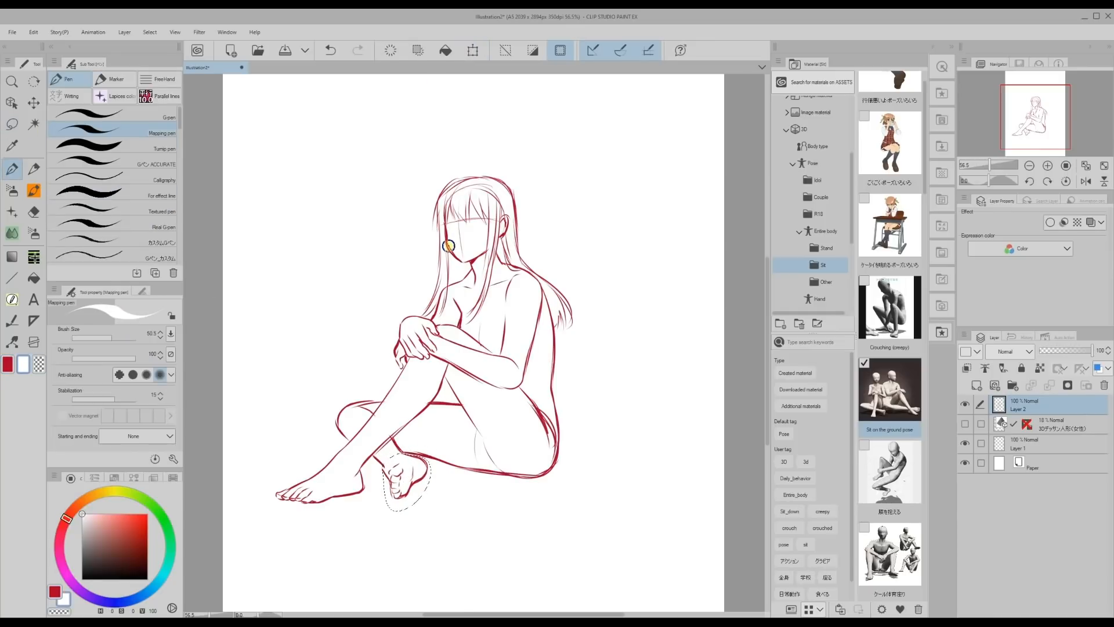
key(ctrl+d)
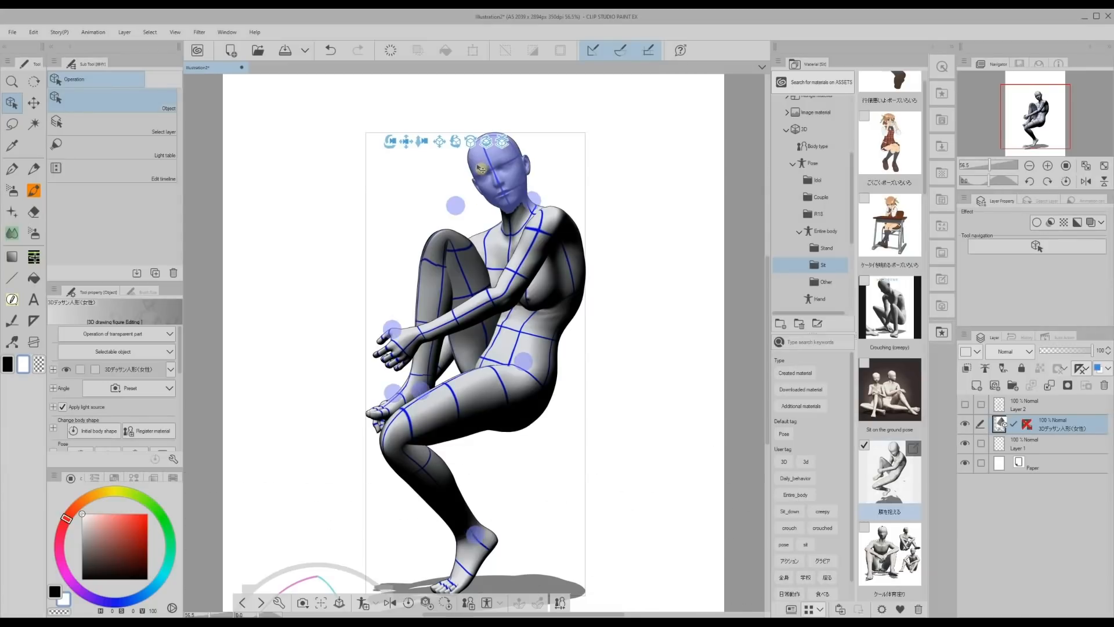
Turn the knee-hugging figure's head to look down and lower its hand toward the shin.
click(498, 184)
drag(498, 185, 403, 203)
click(425, 338)
click(435, 337)
click(396, 329)
drag(396, 329, 406, 357)
Bend the figure's chest and waist forward so it hunches over its knee.
click(550, 293)
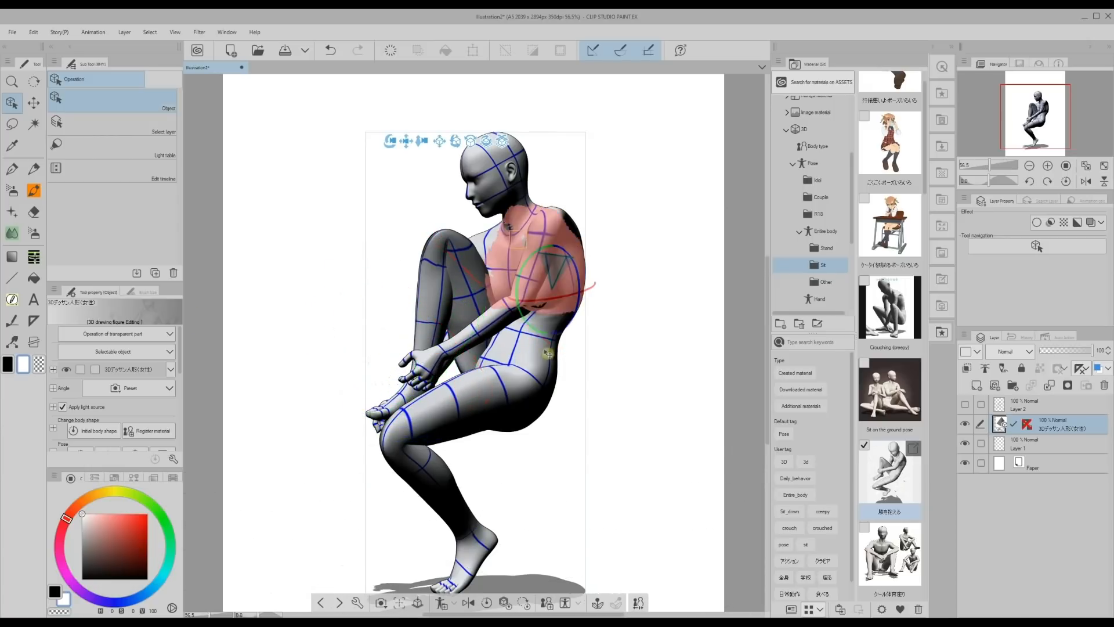
drag(521, 266, 503, 312)
click(548, 350)
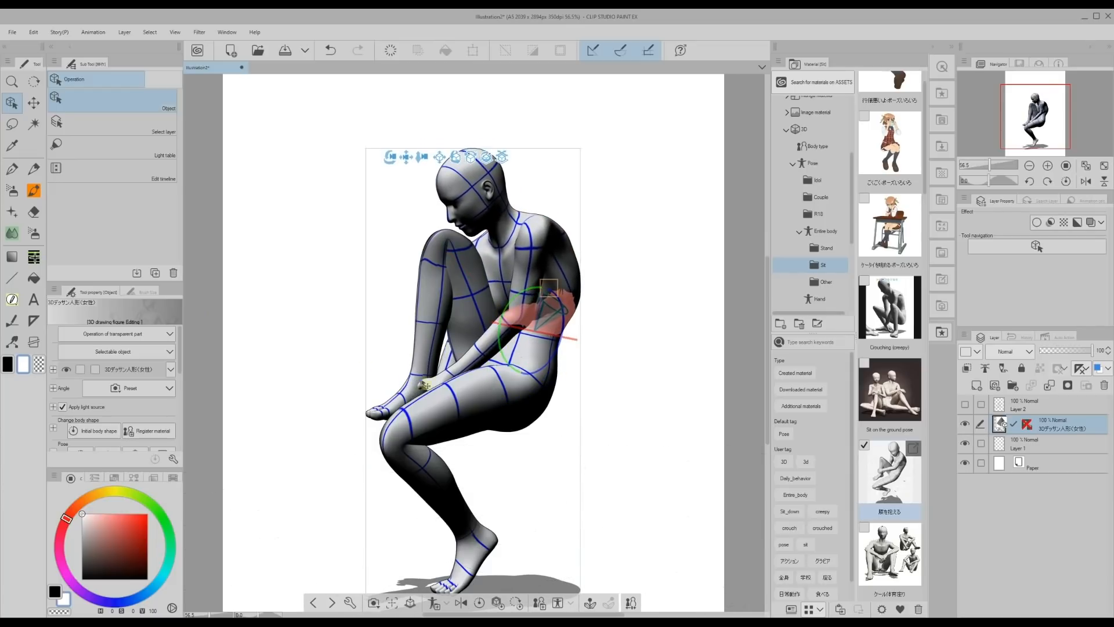
Lower the hunched figure layer's opacity to 17%.
drag(769, 421, 768, 421)
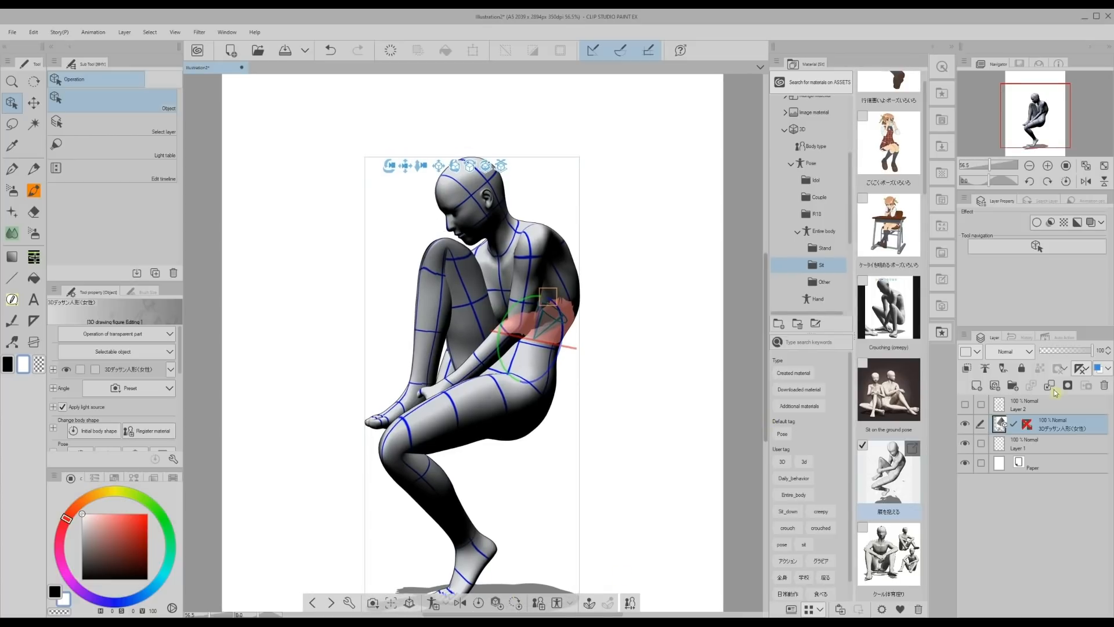
click(1056, 351)
drag(1056, 351, 1044, 351)
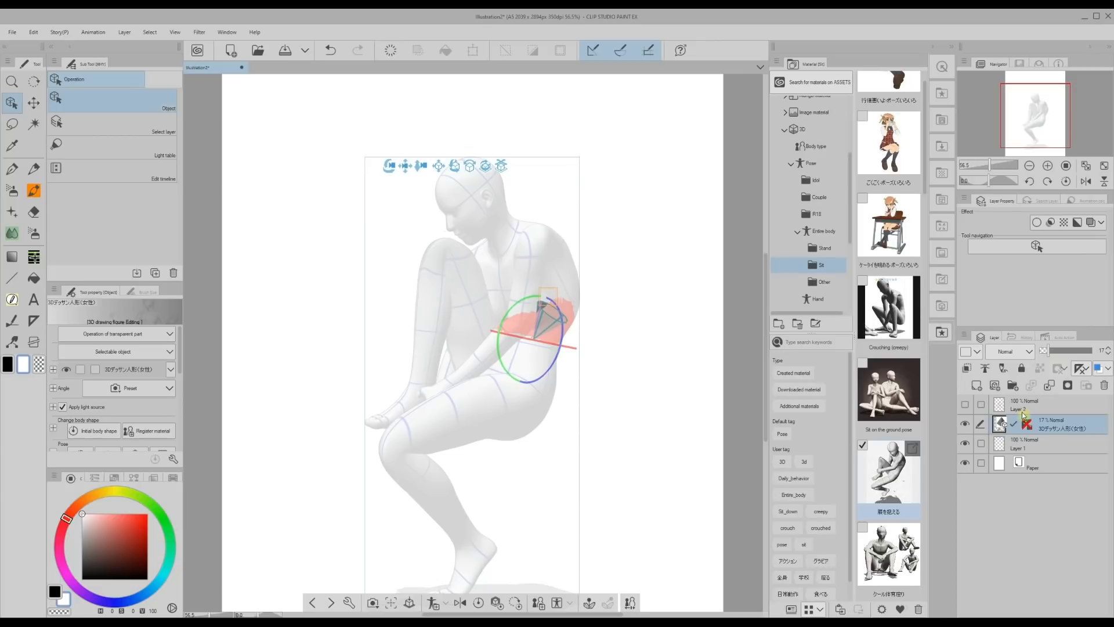
On a new layer, sketch a long-haired seated woman in red with the Mapping pen, tracing the faded figure's head, torso, arms and legs.
click(976, 386)
click(12, 169)
drag(452, 163, 435, 197)
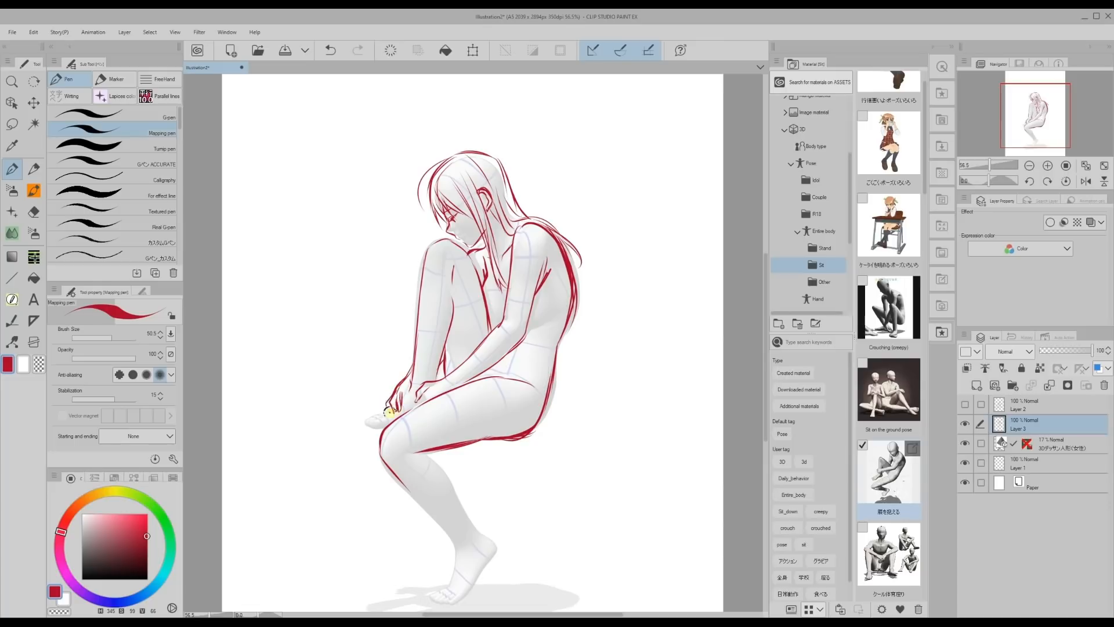
drag(425, 452, 467, 516)
drag(395, 474, 458, 552)
drag(440, 468, 495, 557)
Finish the red outline of the lower leg and foot, and hide the 3D figure's layer.
drag(766, 373, 767, 391)
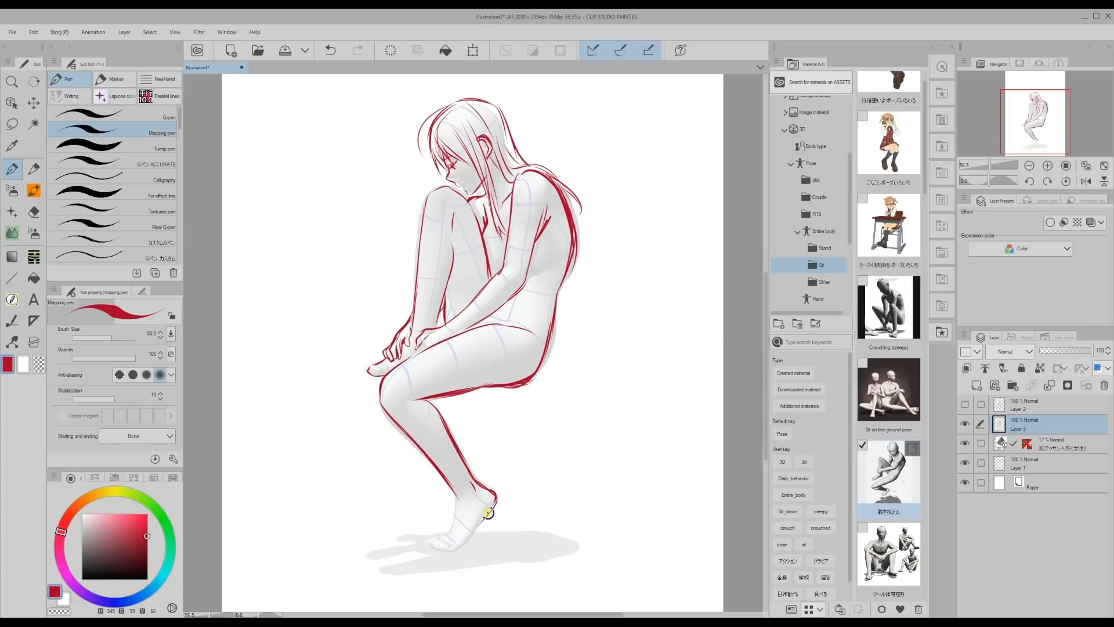
key(c)
drag(765, 400, 766, 380)
click(967, 444)
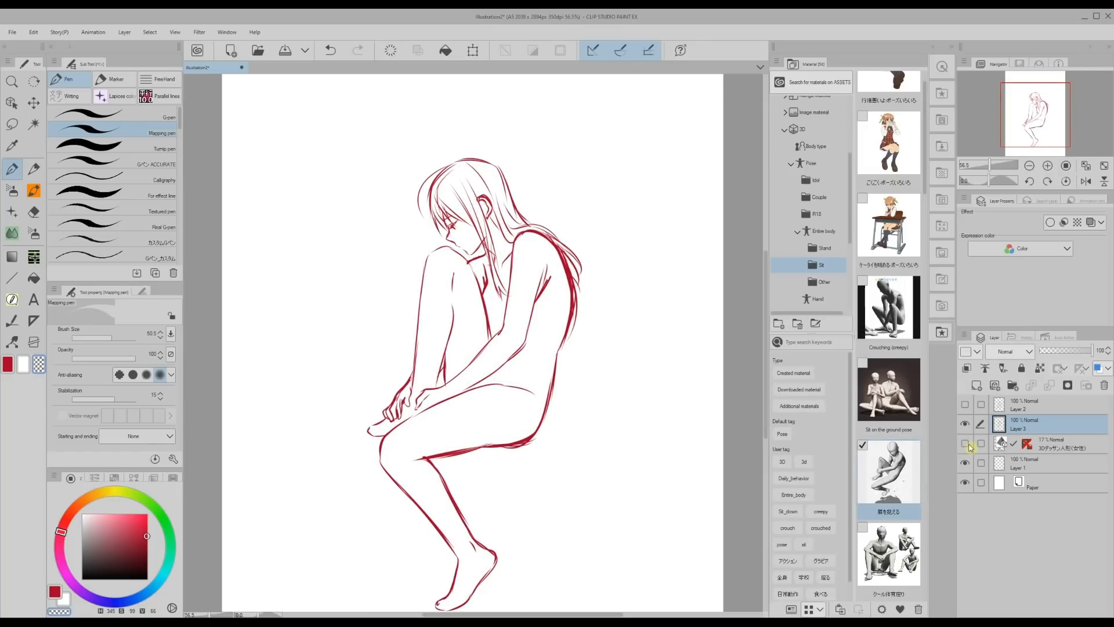
Lower the red sketch layer's opacity to 11% and add a new layer above it.
drag(764, 367, 769, 381)
drag(1065, 354, 1047, 357)
click(977, 386)
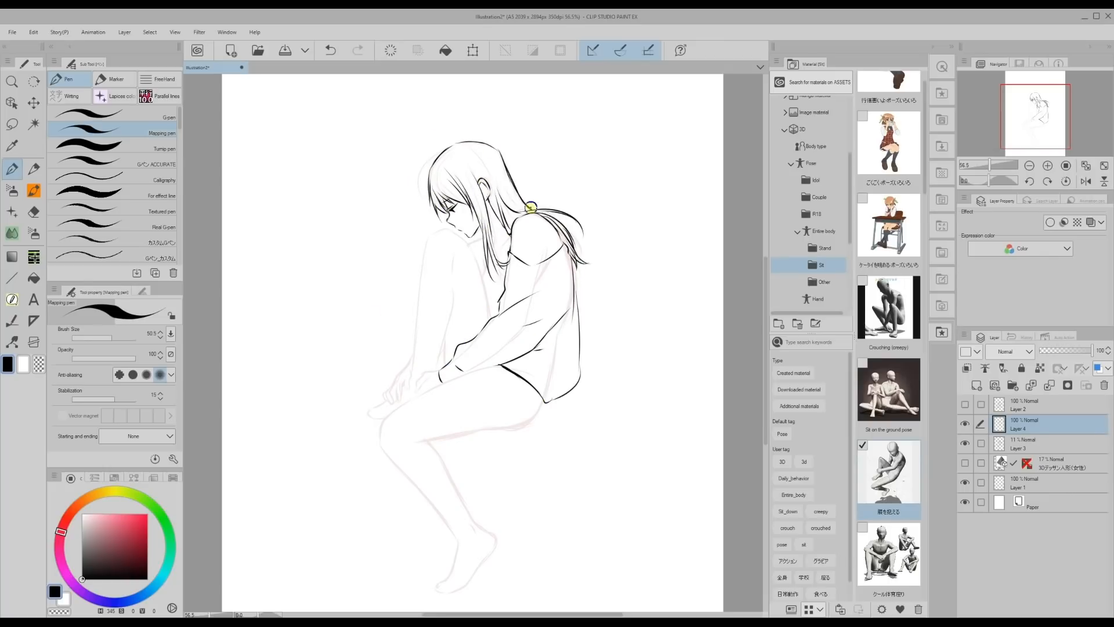
Ink the seated woman in black with tied hair, a loose top, ripped trousers and shoes, and hide the faded red sketch.
drag(494, 237, 510, 254)
scroll(497, 349, down, 2)
mouse_move(544, 364)
mouse_down()
mouse_move(498, 391)
mouse_move(419, 400)
mouse_up()
scroll(453, 372, down, 1)
drag(463, 323, 488, 338)
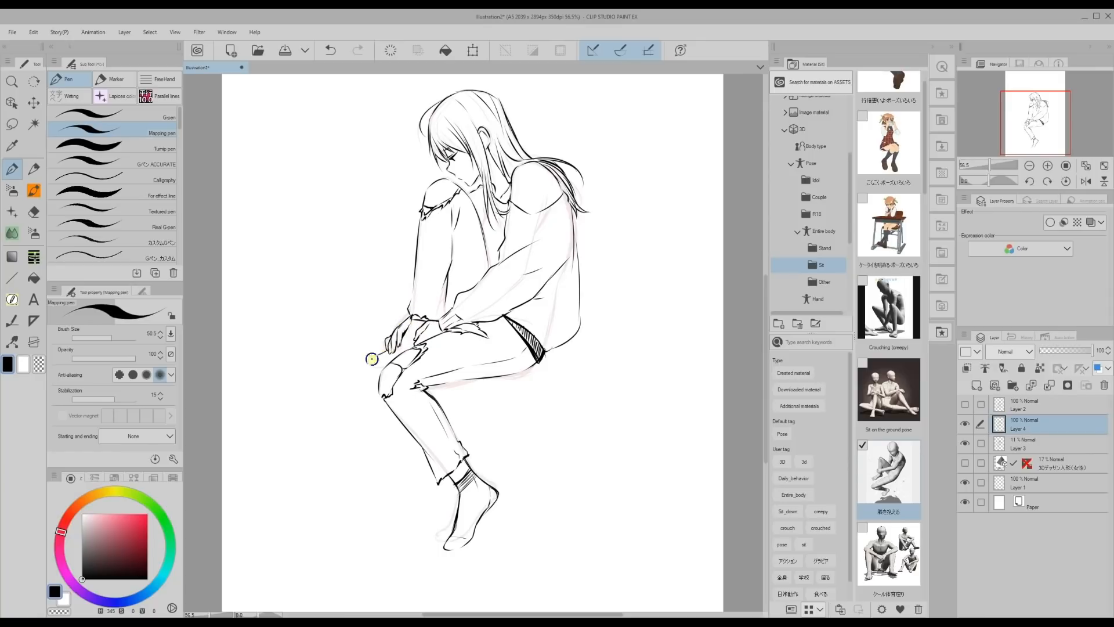
click(965, 443)
scroll(562, 232, up, 1)
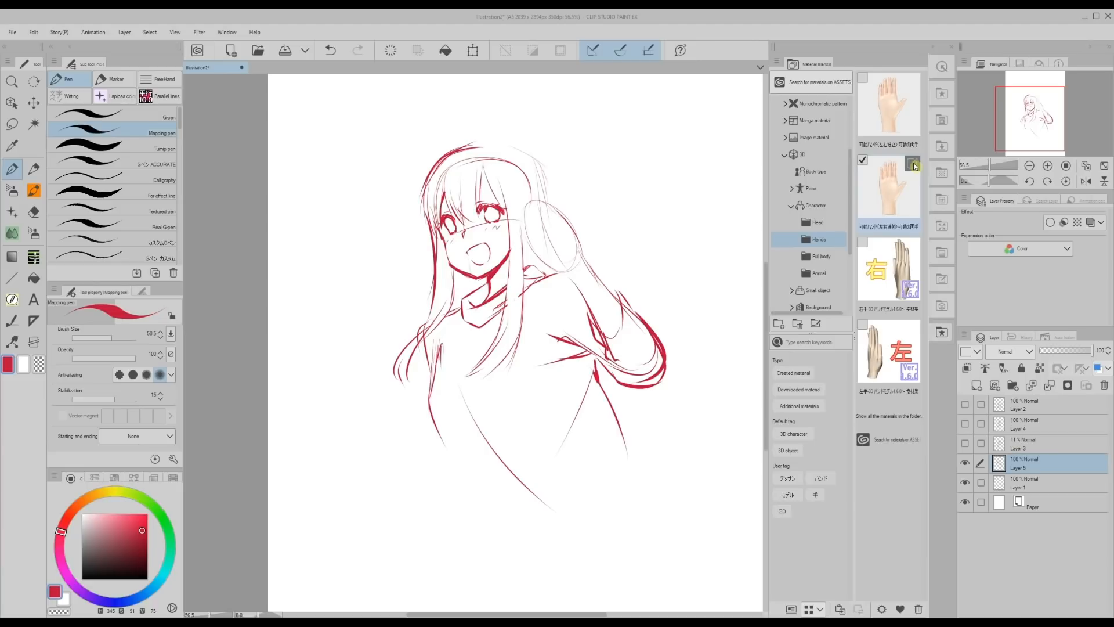
Review the Moving hands material's page on CLIP STUDIO ASSETS and put its window away.
click(913, 165)
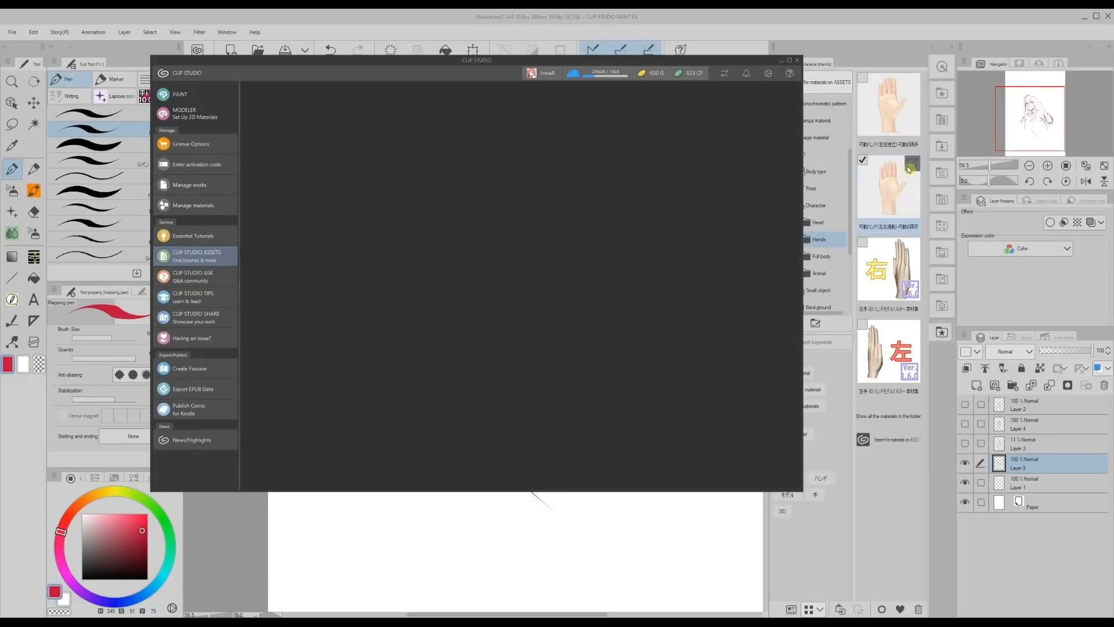
drag(405, 62, 397, 73)
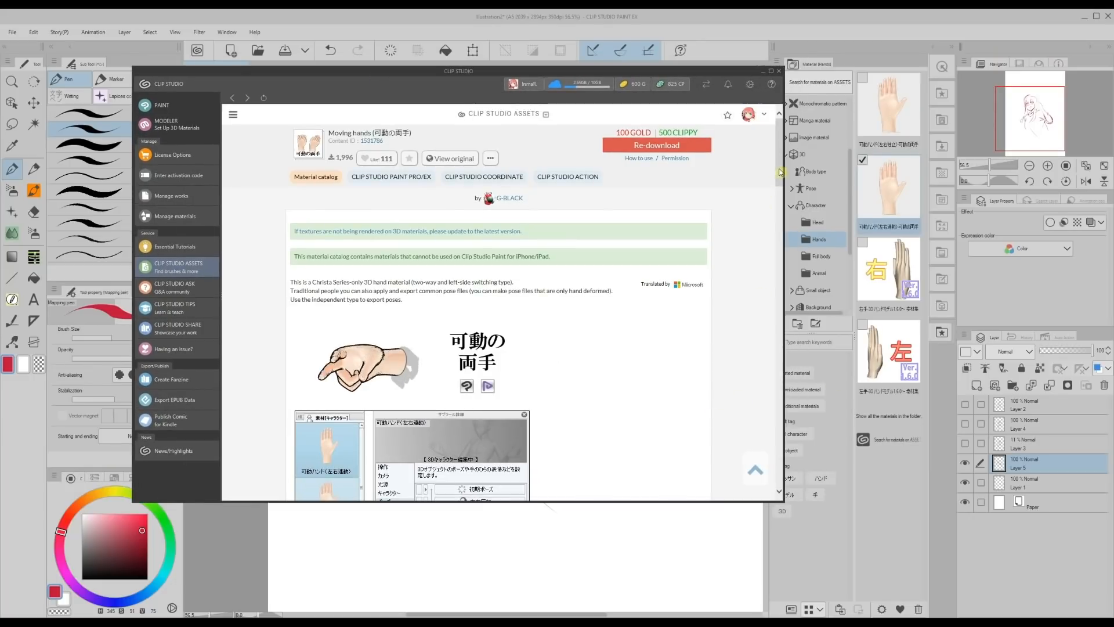
scroll(778, 177, down, 1)
drag(778, 177, 769, 316)
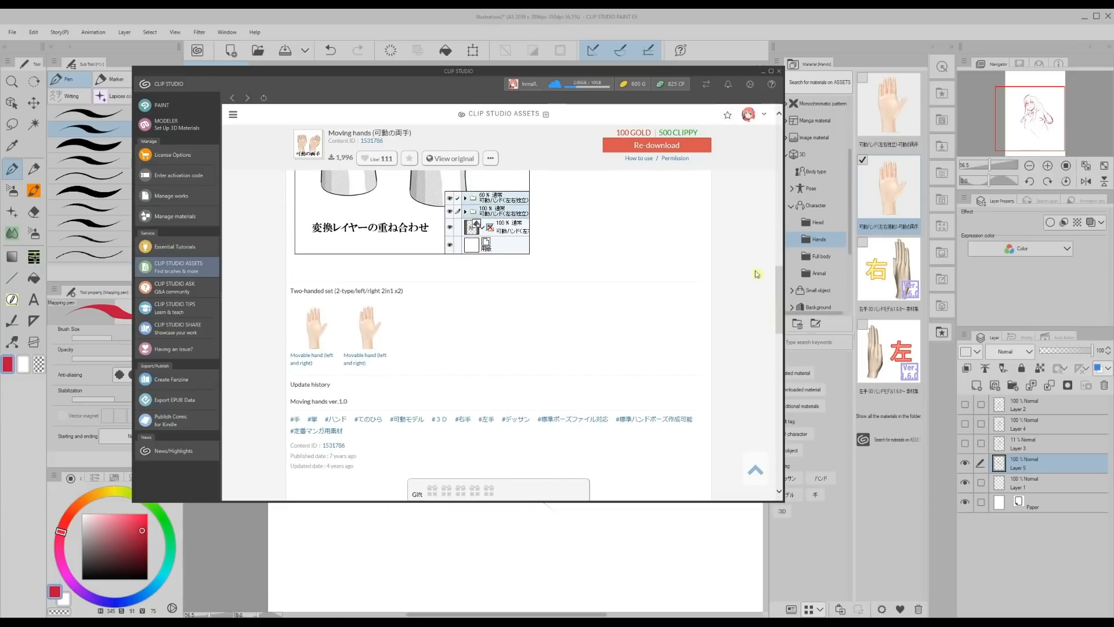
click(763, 72)
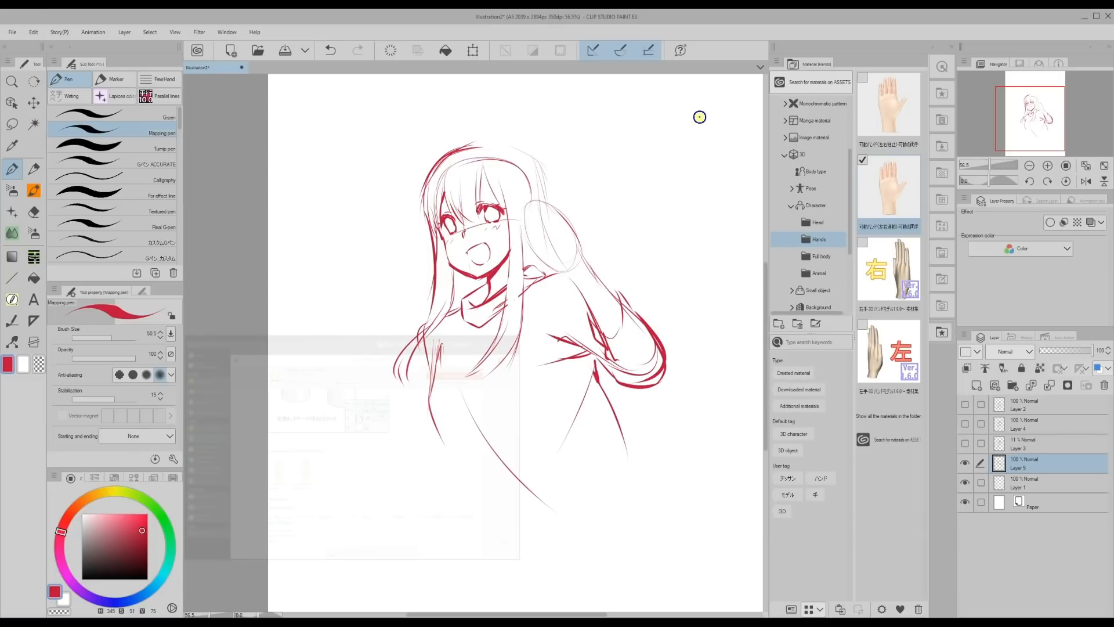
Place the movable hand model on the canvas and switch it to the left hand.
drag(880, 210, 564, 289)
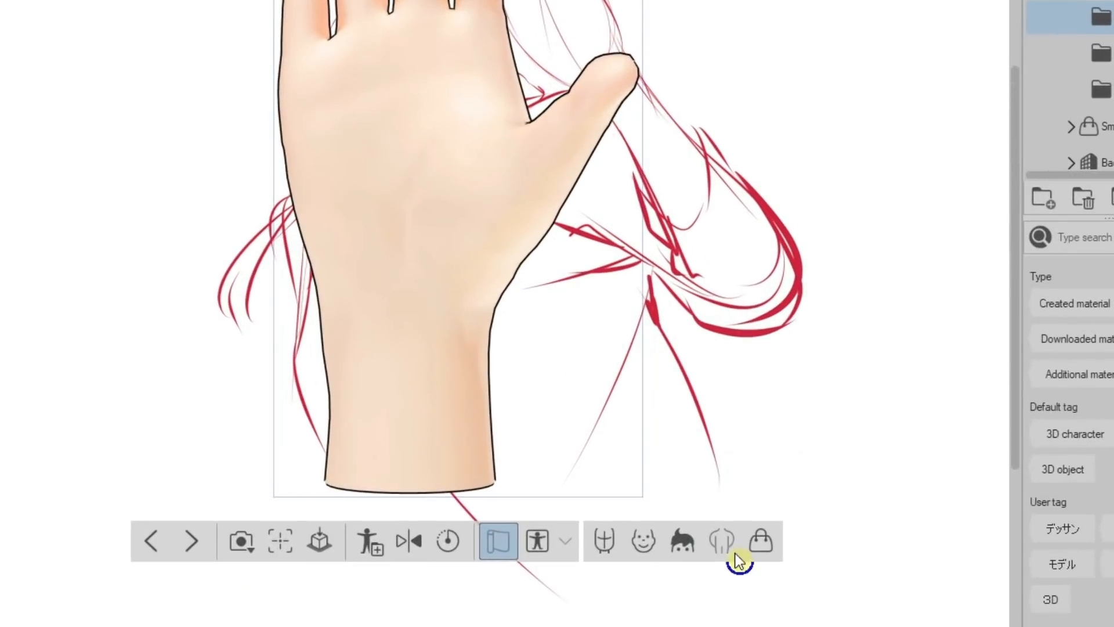
click(722, 541)
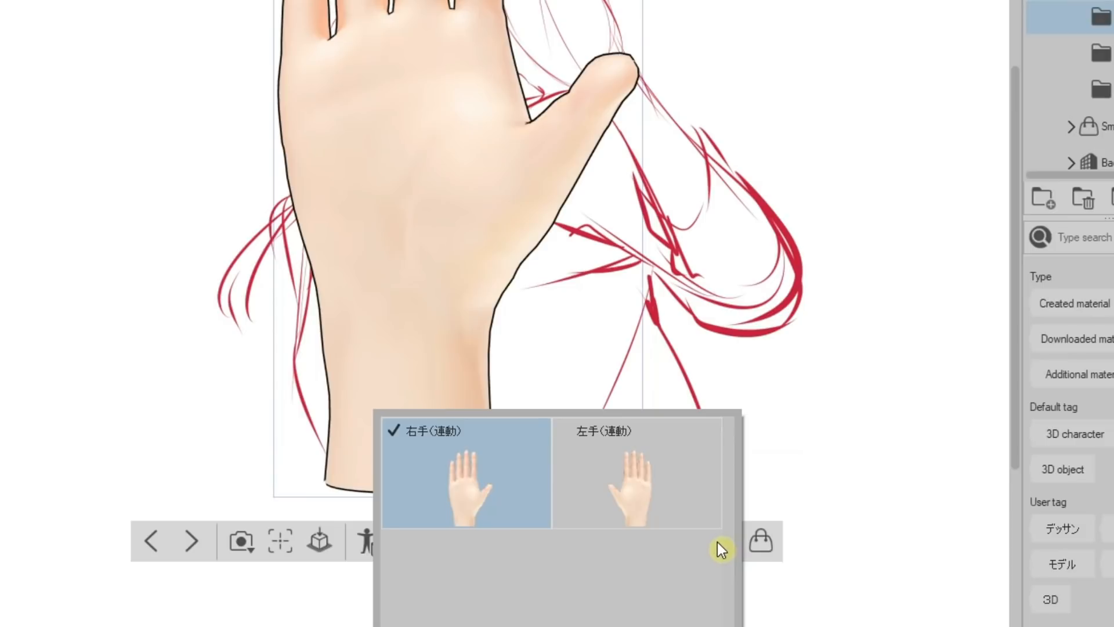
click(622, 493)
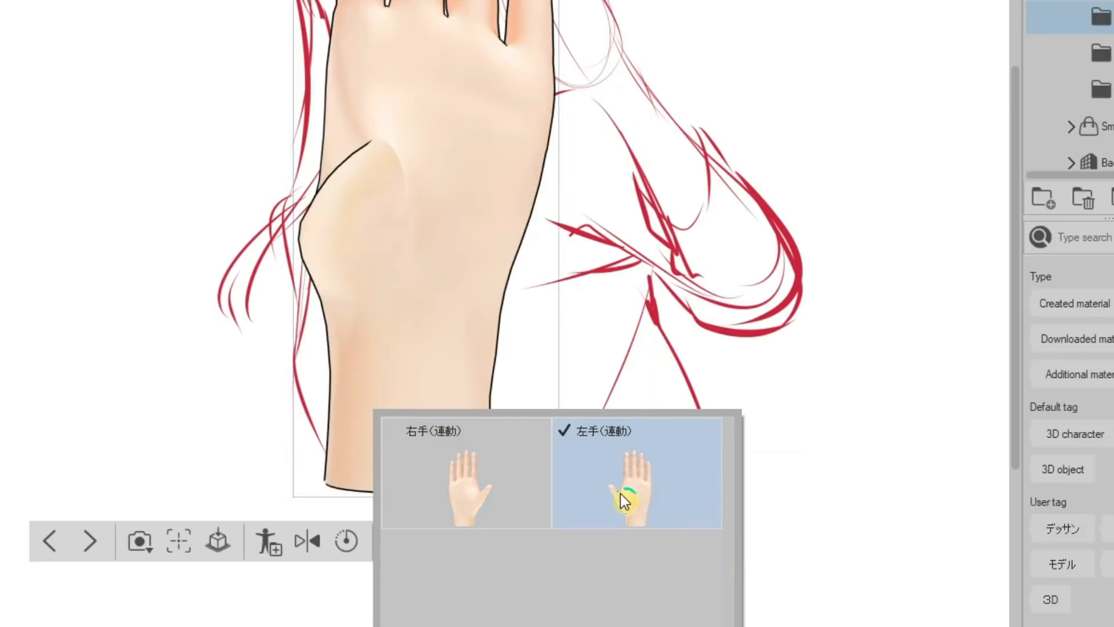
click(450, 147)
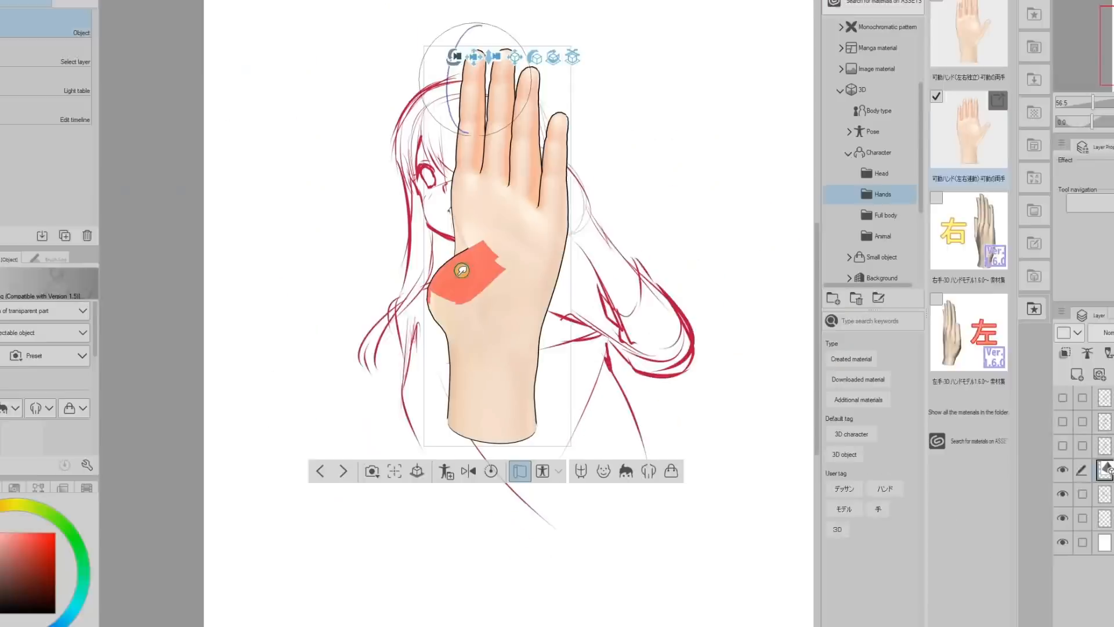
Curl the hand model's fingers inward and rotate the hand to a side-on view.
click(477, 301)
scroll(124, 397, down, 5)
drag(125, 396, 112, 398)
drag(504, 183, 422, 155)
click(467, 184)
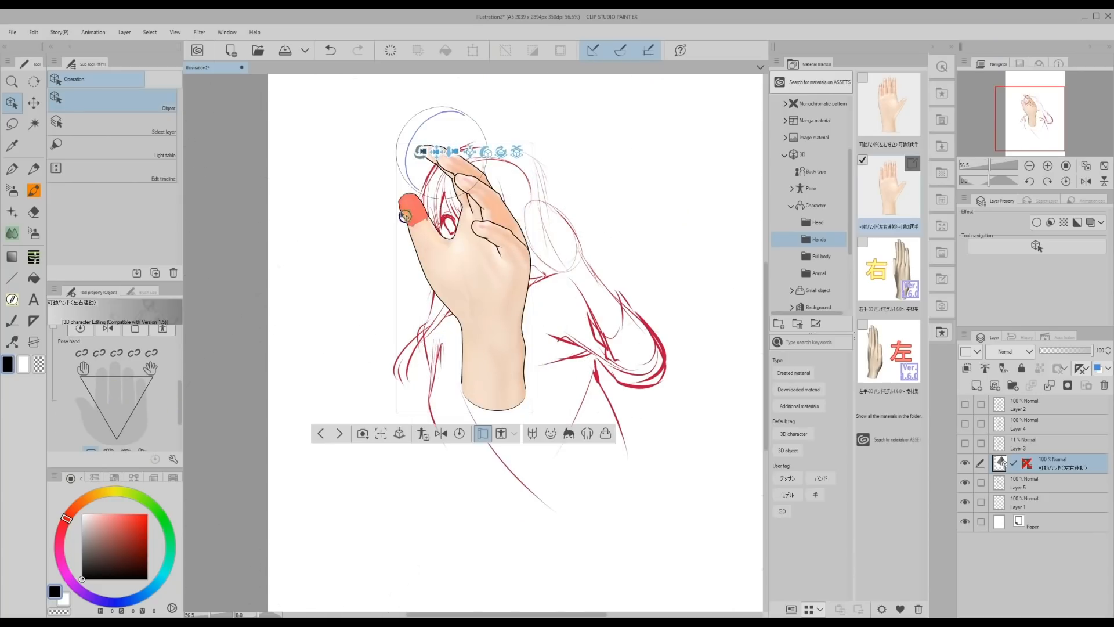
Angle the hand model diagonally toward the sketched arm and pose its fingers individually into a pointing gesture, using the finger locks.
click(415, 214)
scroll(116, 395, up, 5)
click(54, 369)
drag(104, 430, 95, 430)
drag(454, 231, 366, 283)
click(399, 217)
drag(179, 353, 180, 413)
mouse_move(116, 402)
mouse_down()
mouse_move(119, 446)
mouse_move(112, 388)
mouse_up()
click(134, 365)
click(82, 365)
click(99, 364)
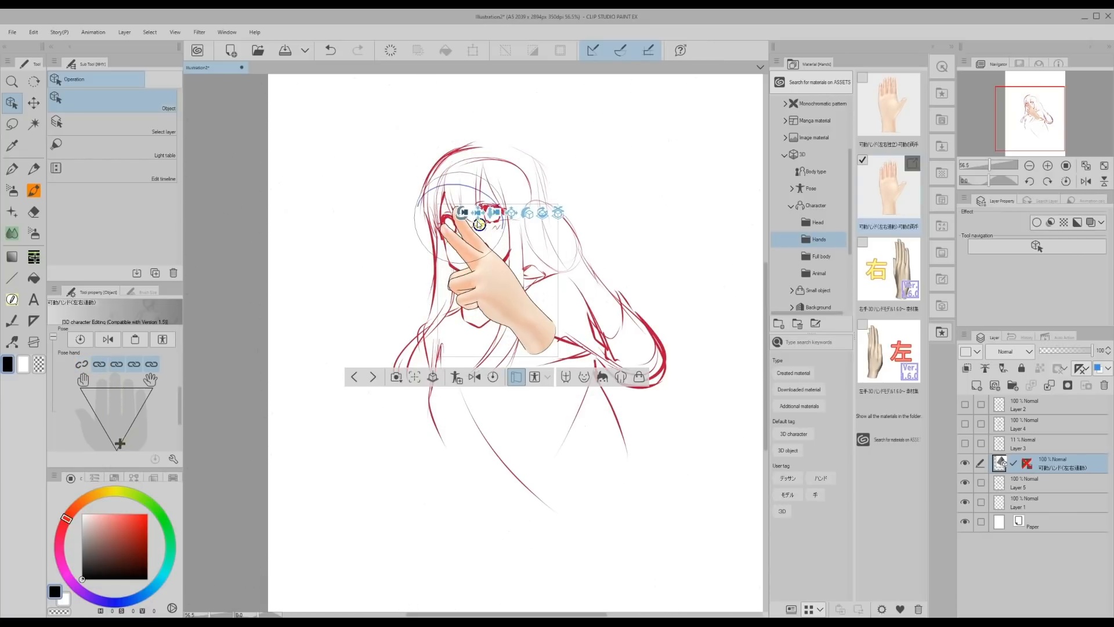
Shrink and move the pointing hand onto the end of the raised forearm beside the face, and fade its layer.
drag(479, 224, 738, 380)
mouse_move(606, 168)
mouse_down()
mouse_move(629, 152)
mouse_move(602, 153)
mouse_up()
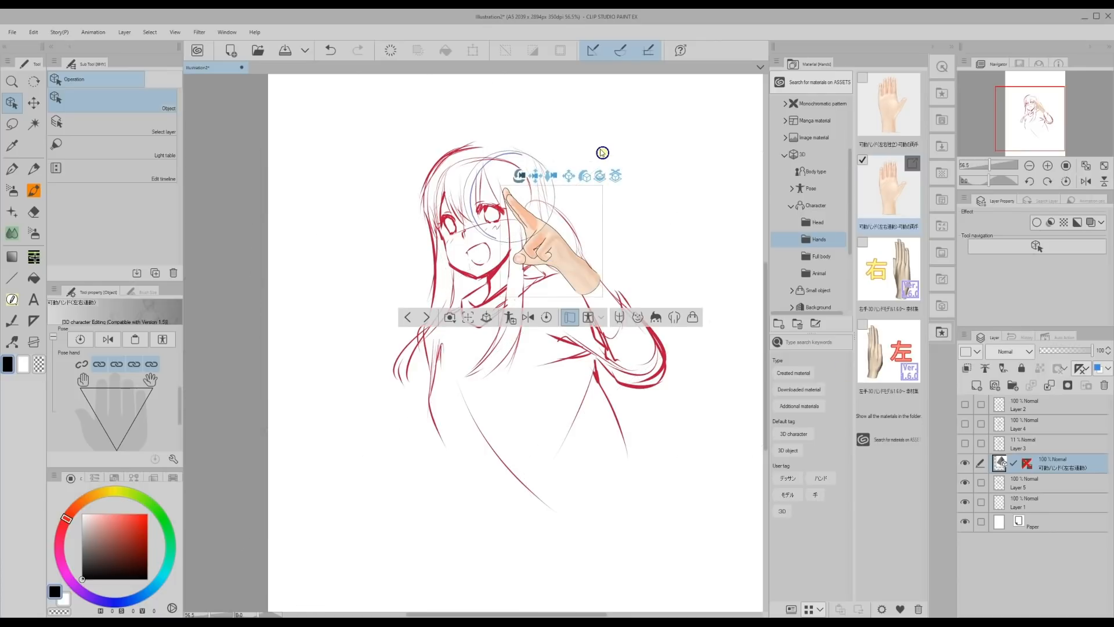
drag(1059, 353, 1057, 354)
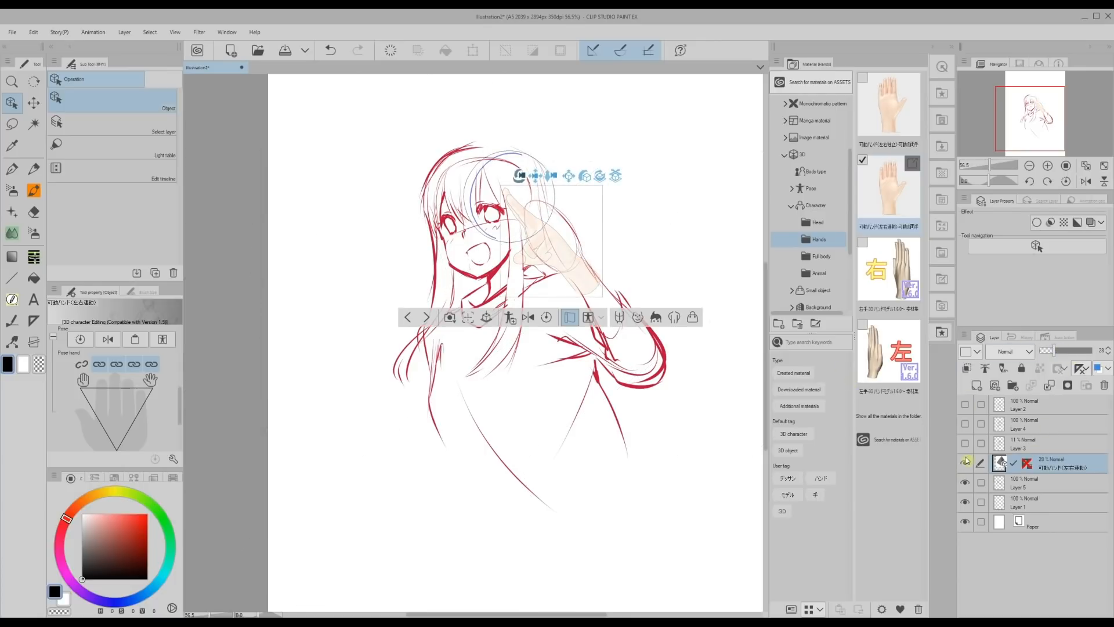
On a new layer above the girl's sketch, trace the pointing hand in red and connect it to the raised forearm and sleeve.
click(1019, 487)
click(976, 386)
key(p)
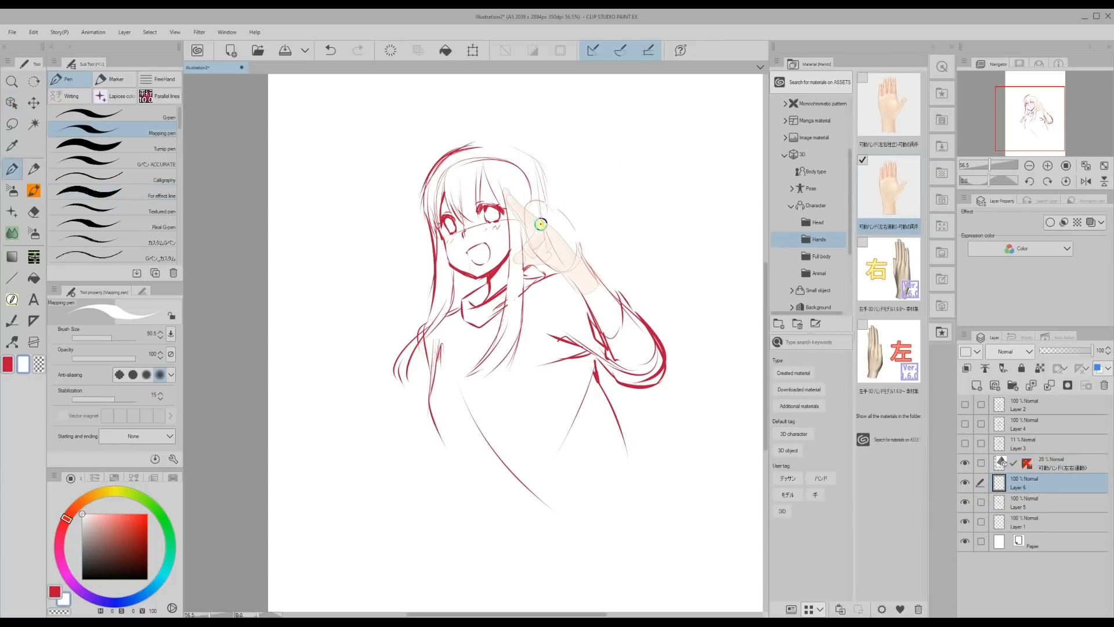
drag(599, 279, 513, 195)
mouse_move(549, 152)
mouse_down()
mouse_move(568, 194)
mouse_move(539, 183)
mouse_move(593, 243)
mouse_move(586, 295)
mouse_move(576, 275)
mouse_move(629, 278)
mouse_move(574, 254)
mouse_up()
drag(581, 309, 629, 313)
drag(622, 306, 682, 331)
drag(661, 330, 708, 381)
Sketch the hair over the crown and behind the raised hand, and add strokes along the bent arm's sleeve.
drag(534, 167, 588, 235)
mouse_move(542, 149)
mouse_down()
mouse_move(604, 207)
mouse_move(626, 271)
mouse_move(577, 284)
mouse_up()
drag(482, 35, 614, 123)
drag(560, 52, 615, 157)
drag(487, 37, 564, 155)
drag(517, 69, 427, 72)
drag(406, 84, 370, 154)
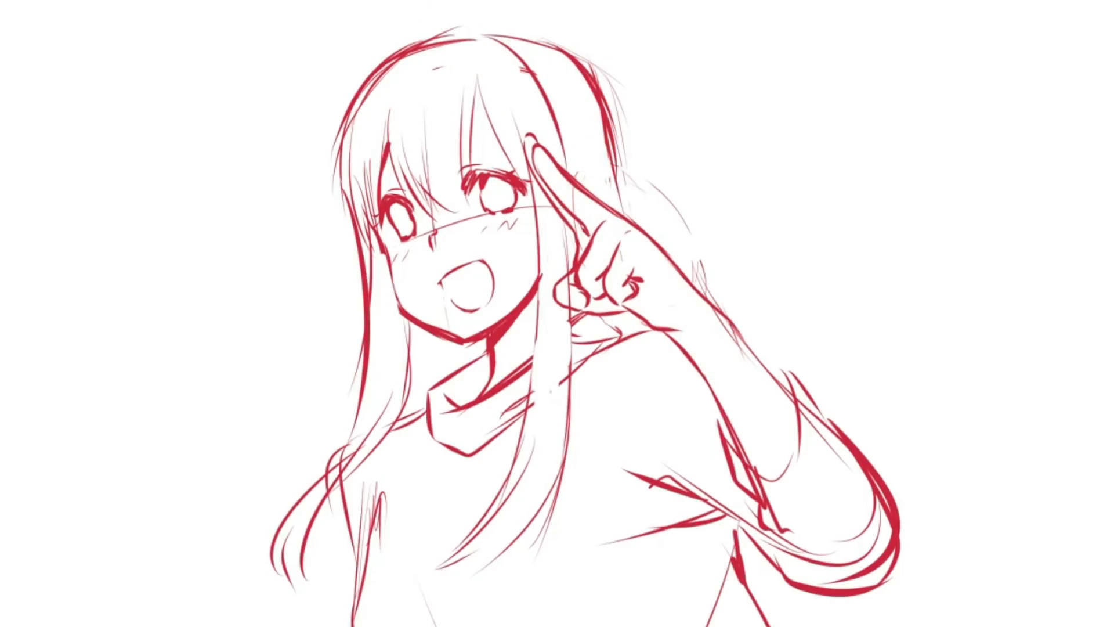
drag(606, 116, 643, 229)
drag(708, 299, 885, 445)
drag(738, 328, 877, 411)
drag(778, 366, 872, 396)
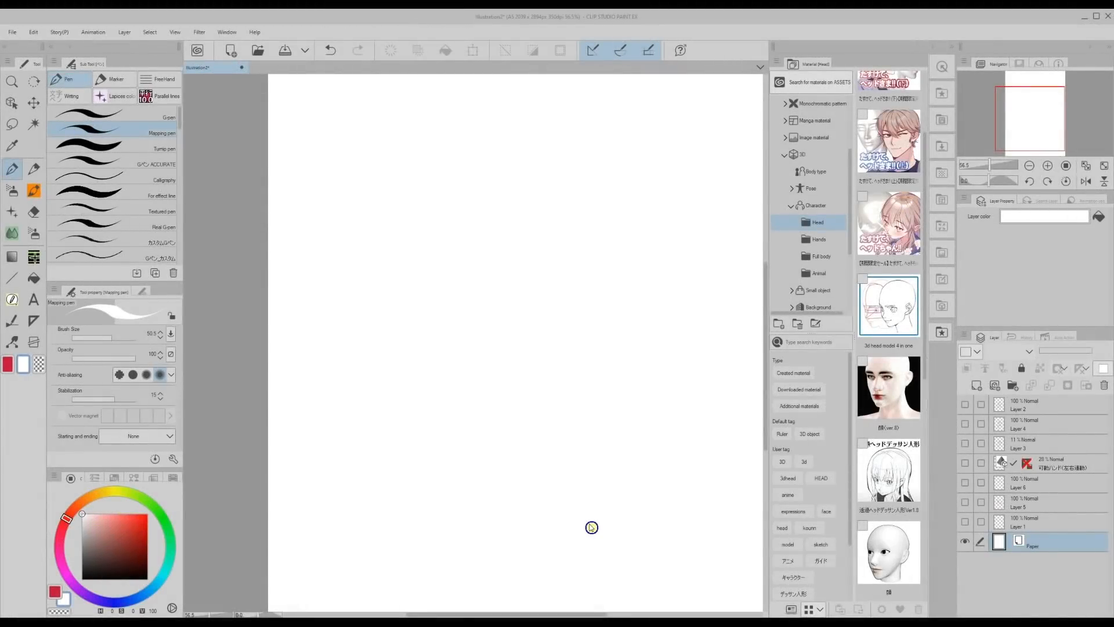
Open the bald head model's page on CLIP STUDIO ASSETS, look it over, and put its window away.
click(913, 532)
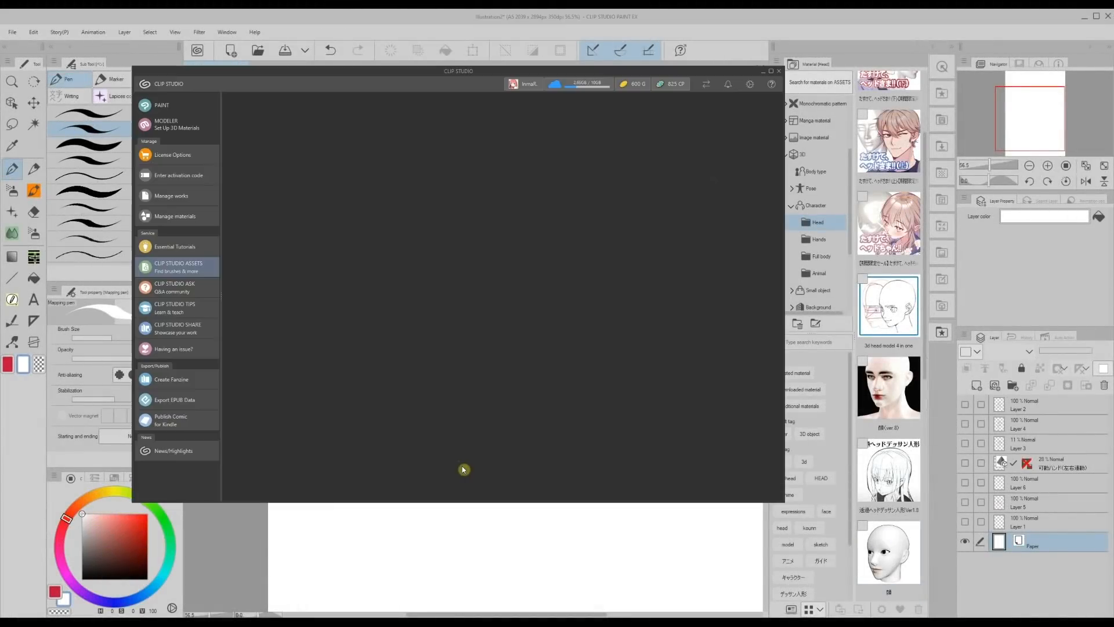
mouse_move(779, 183)
mouse_down()
mouse_move(780, 314)
mouse_move(779, 217)
mouse_up()
click(764, 71)
Place the bald head model on the canvas and turn it to a smaller three-quarter view facing left.
drag(883, 558, 497, 293)
drag(327, 101, 322, 93)
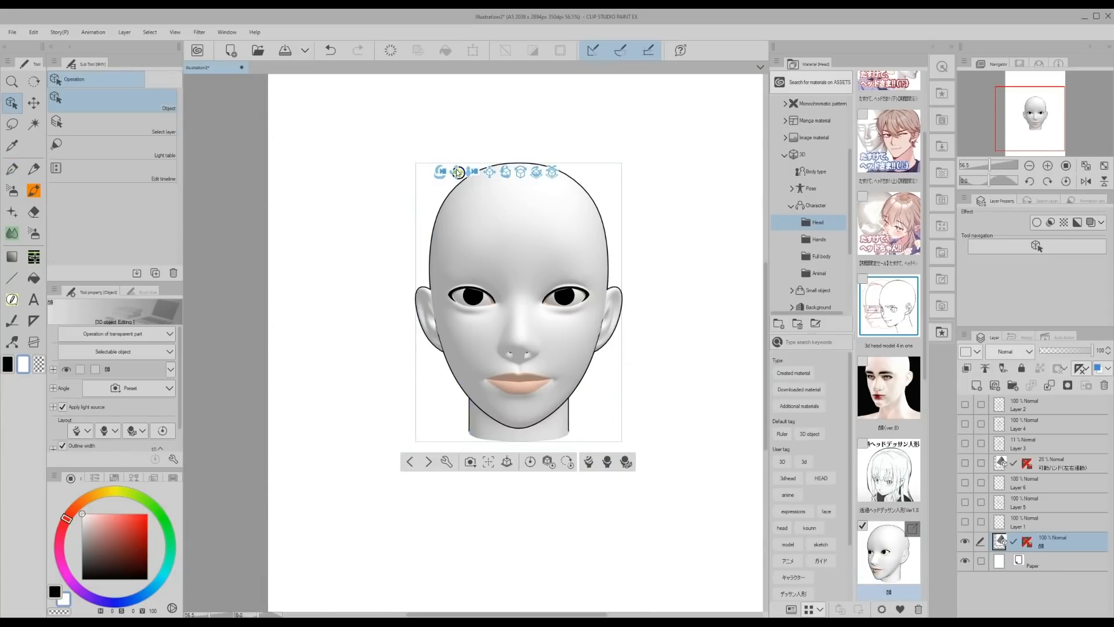
drag(471, 175, 468, 151)
drag(452, 206, 361, 169)
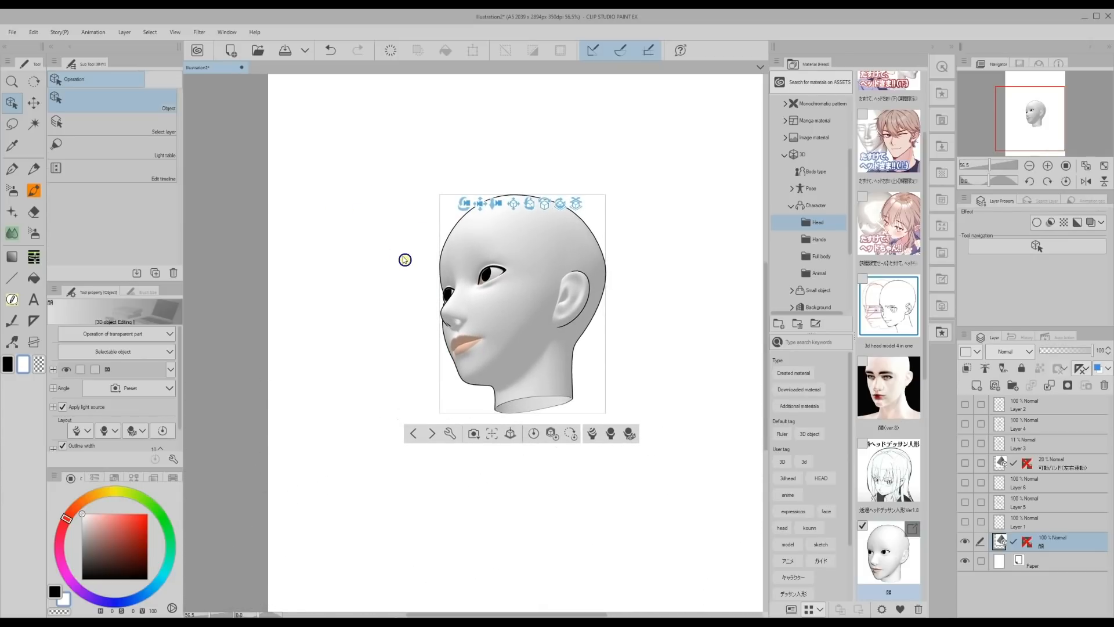
Lower the head model layer's opacity to 16% and trace its forehead and facial features in red on a new layer.
drag(1064, 354, 1053, 355)
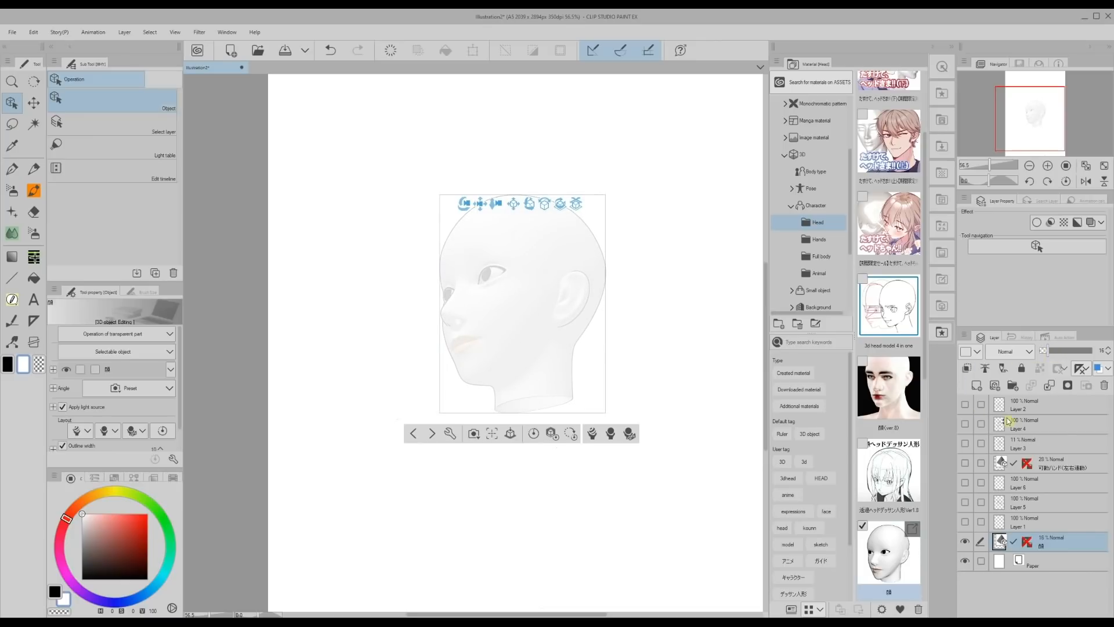
click(980, 386)
key(p)
drag(475, 207, 440, 280)
drag(452, 258, 455, 291)
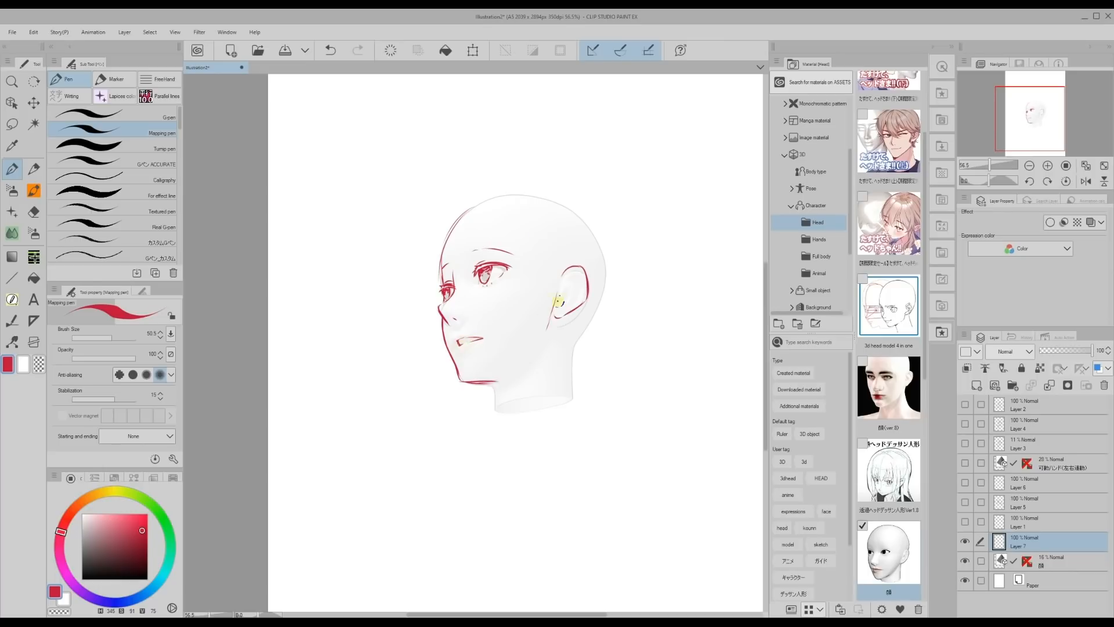
Sketch the bangs, long side locks and collar around the face, and hide the head model's layer.
drag(530, 205, 629, 470)
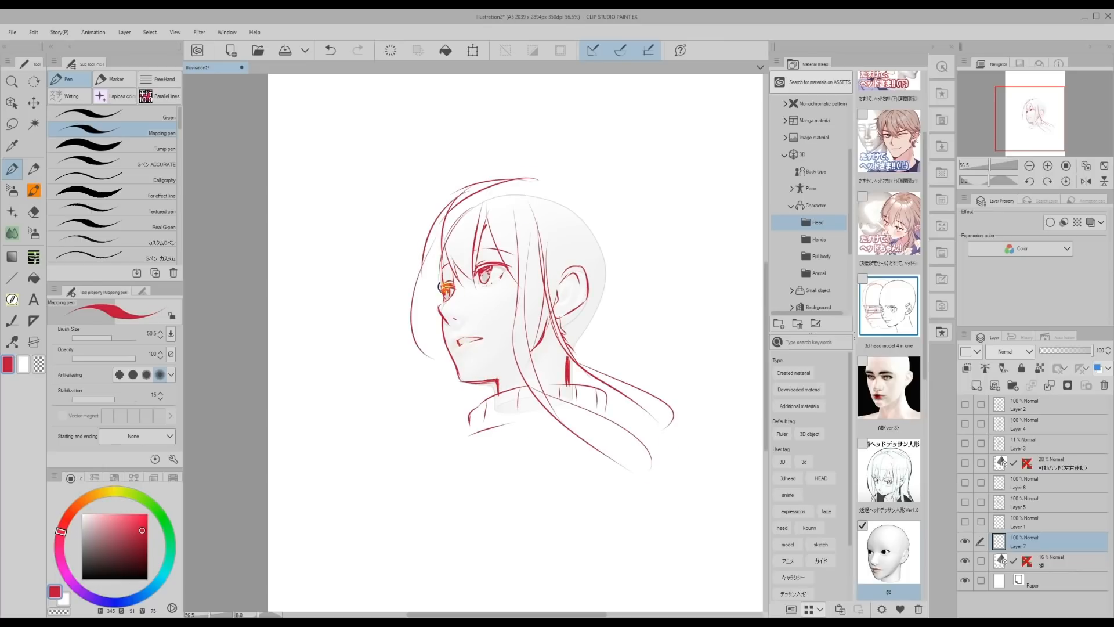
drag(419, 342, 463, 402)
click(965, 561)
Sketch large windblown hair locks sweeping back from the crown, and undo an unwanted stroke.
drag(539, 188, 643, 275)
drag(533, 211, 693, 371)
drag(563, 333, 694, 371)
mouse_move(538, 187)
mouse_down()
mouse_move(745, 288)
mouse_move(702, 227)
mouse_up()
drag(537, 181, 532, 146)
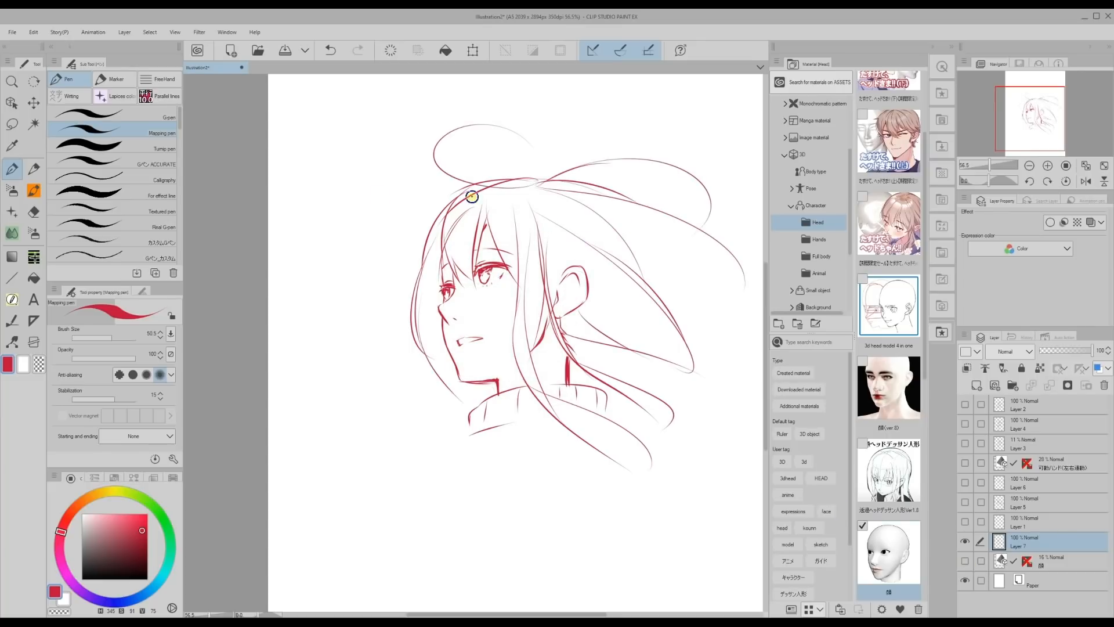
key(ctrl+z)
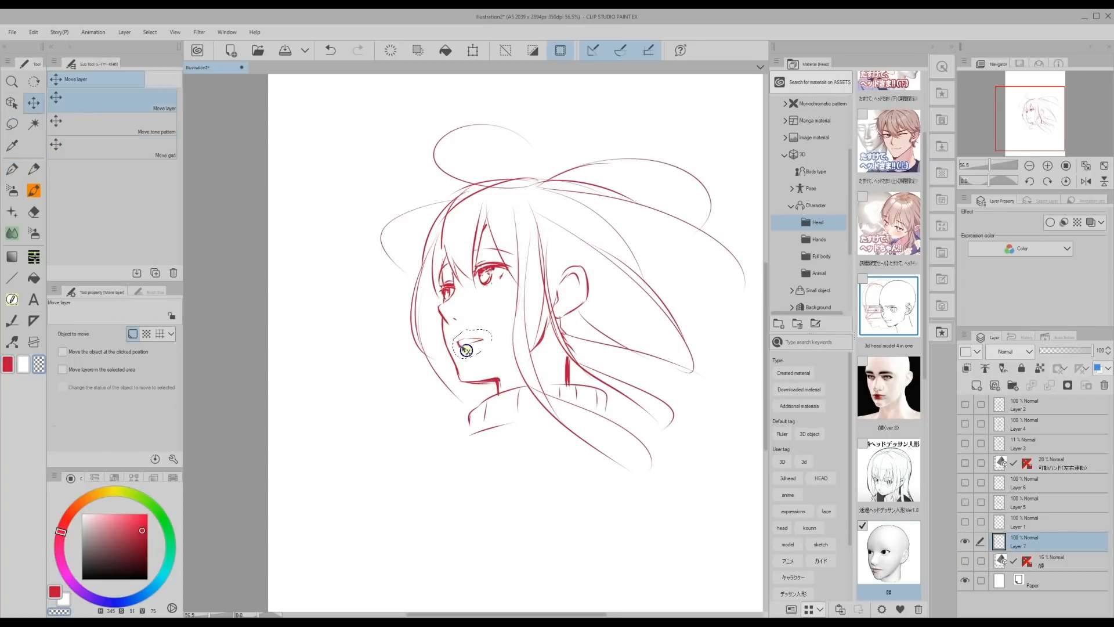
Add cheek marks, inner ear lines, a long trailing hair strand and the collar's lower edge, erasing part of the jaw line.
drag(505, 289, 498, 297)
key(c)
drag(500, 375, 495, 378)
key(c)
drag(566, 270, 583, 290)
drag(555, 246, 695, 337)
drag(504, 428, 572, 423)
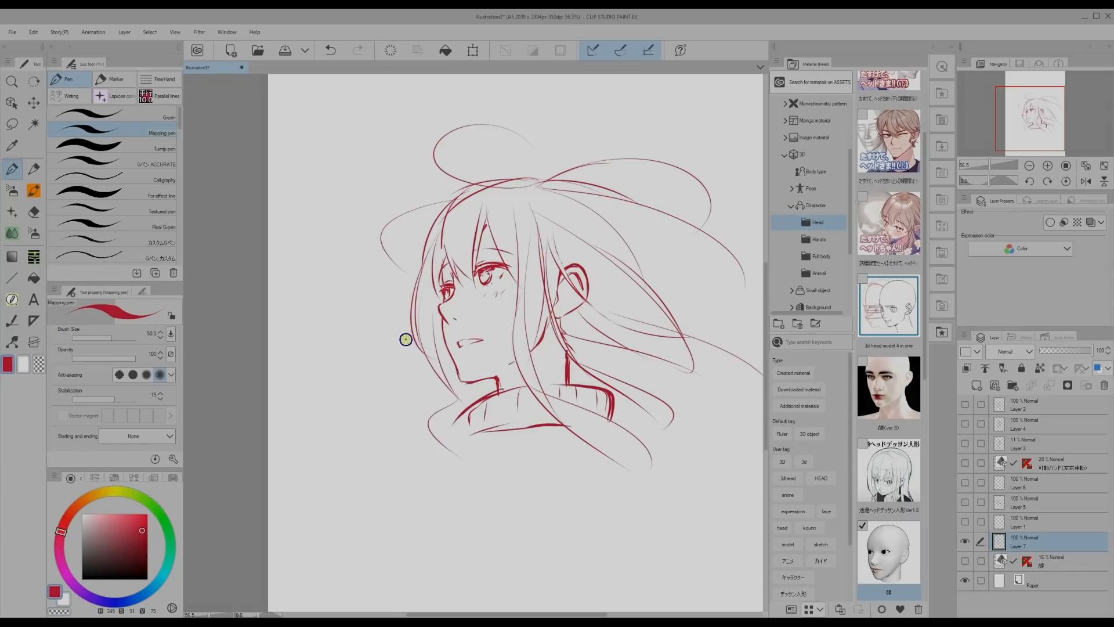